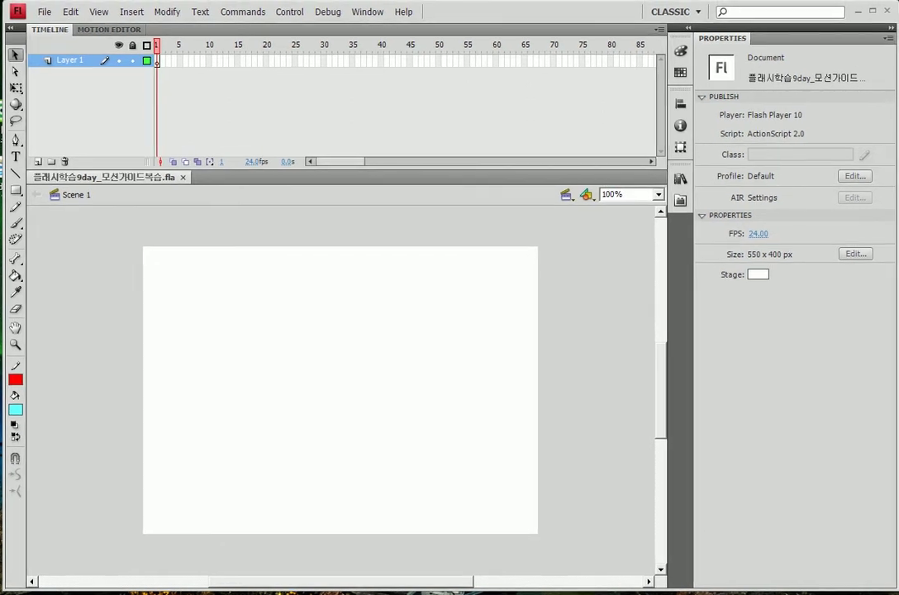
# Step: Start importing files to the library and show the 제11강 folder's contents as thumbnails
pyautogui.click(43, 11)
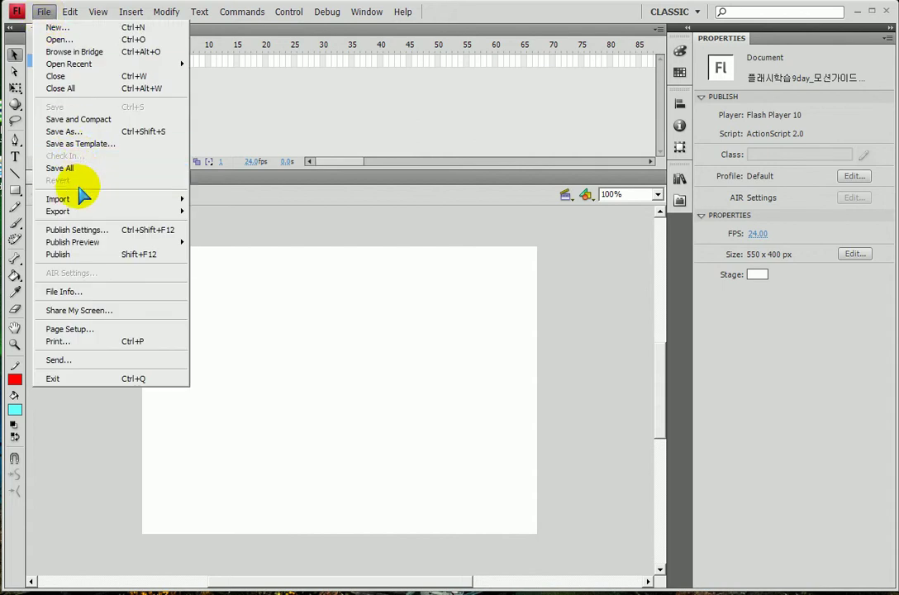
pyautogui.moveTo(83, 203)
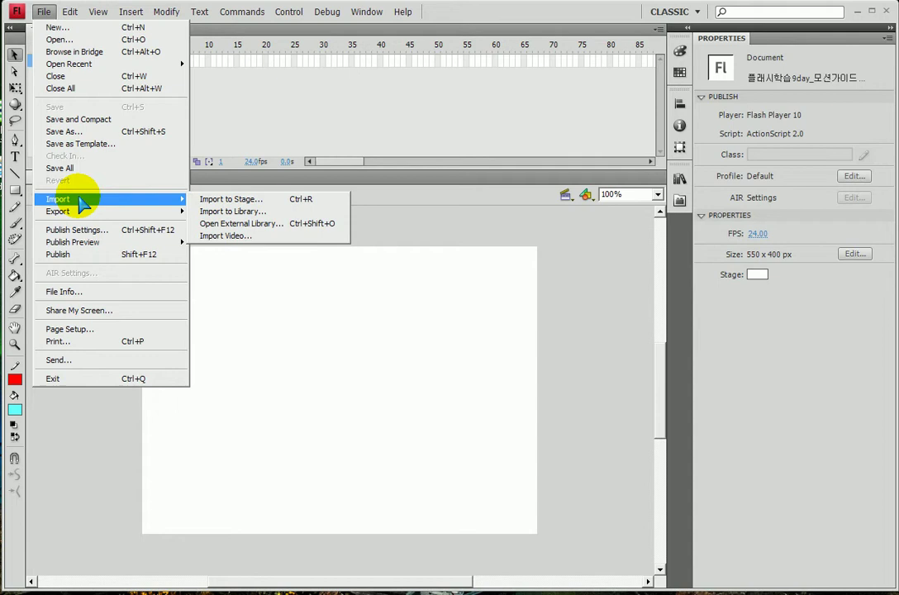
pyautogui.click(248, 212)
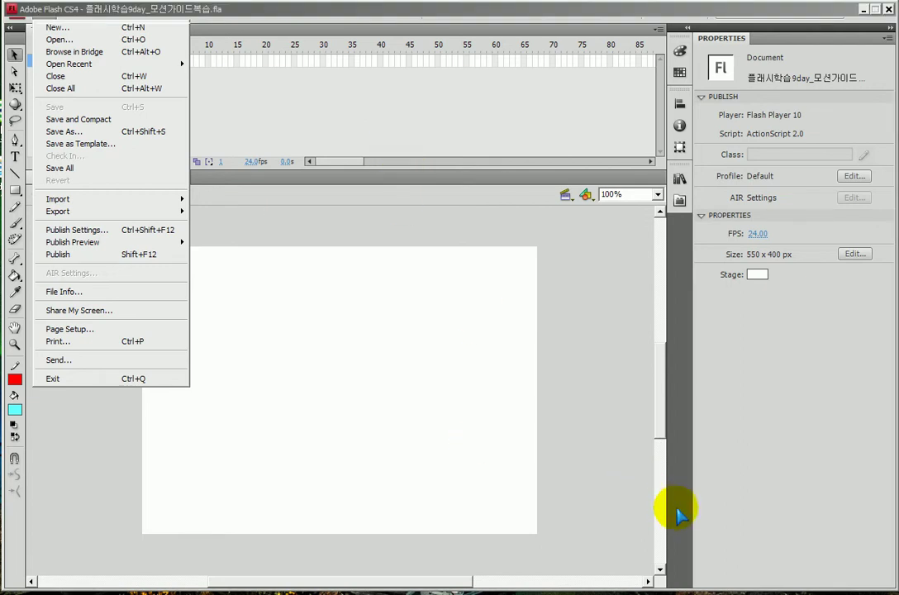
pyautogui.click(577, 257)
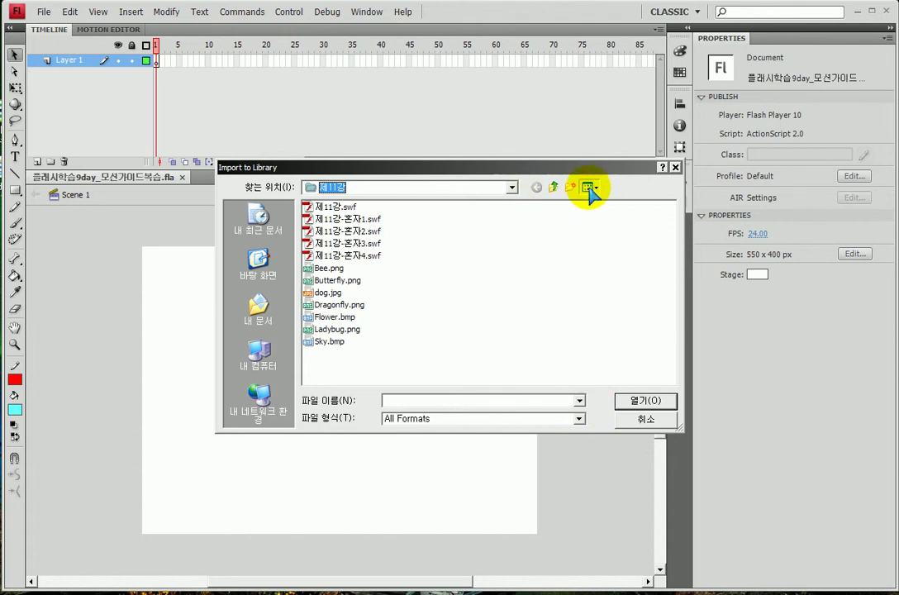
pyautogui.click(590, 189)
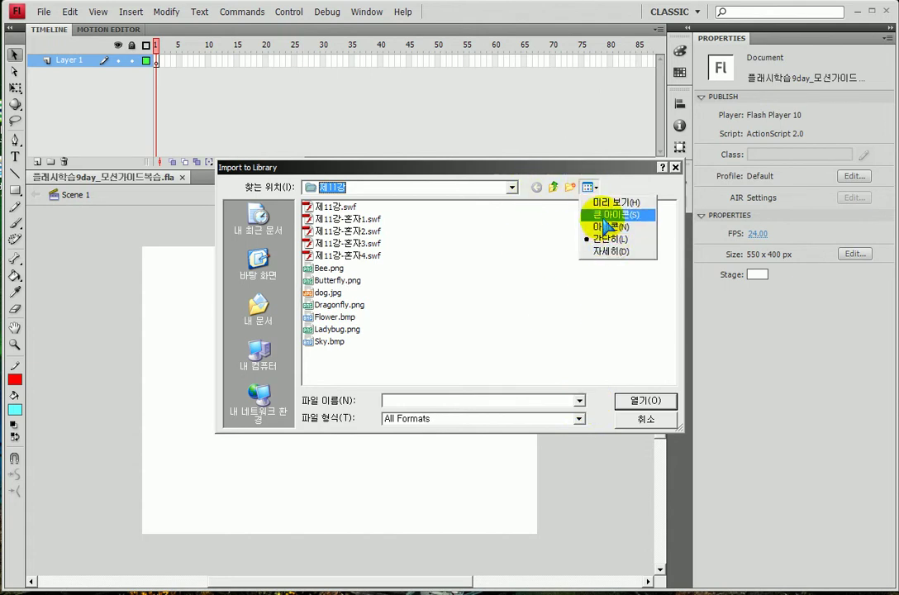
pyautogui.click(605, 203)
# Step: Import Bee.png, Butterfly.png and Flower.bmp together into the library
pyautogui.scroll(-3, 592, 315)
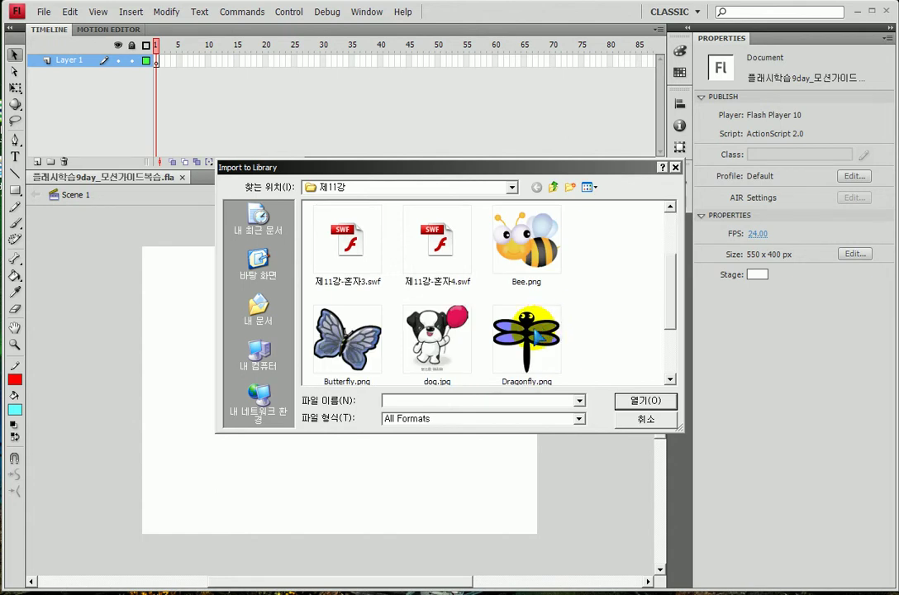
pyautogui.click(533, 248)
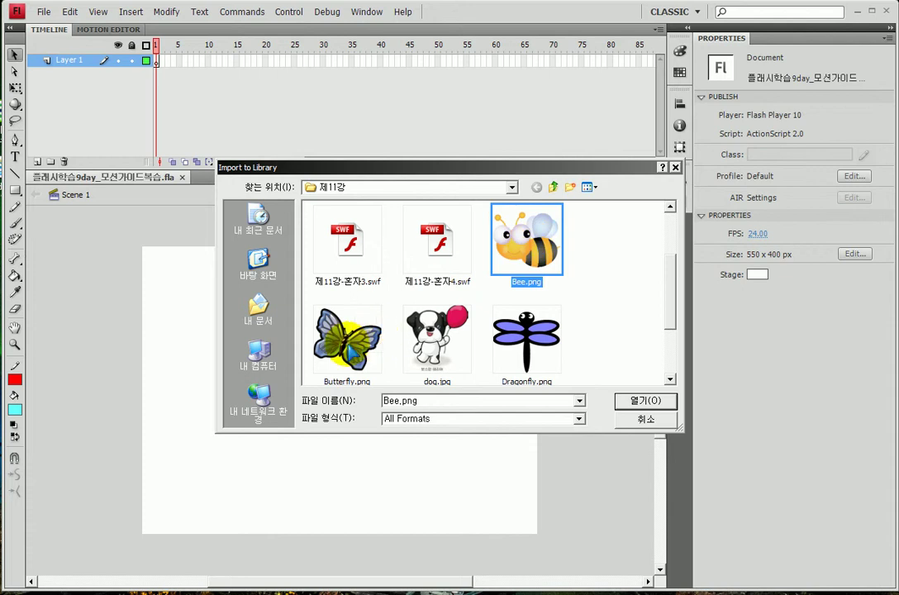
pyautogui.keyDown('ctrl'); pyautogui.click(347, 347); pyautogui.keyUp('ctrl')
pyautogui.scroll(-1, 613, 346)
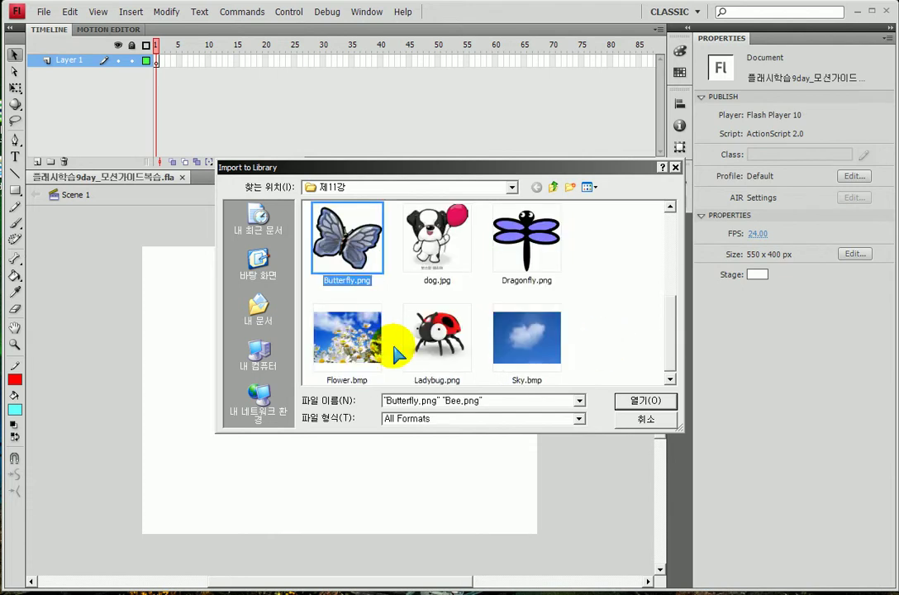
pyautogui.keyDown('ctrl'); pyautogui.click(347, 339); pyautogui.keyUp('ctrl')
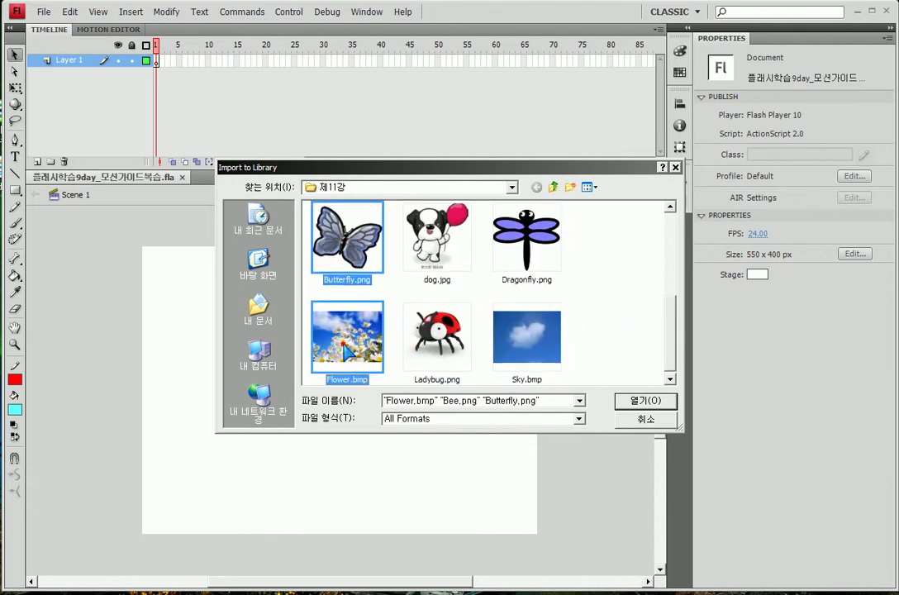
pyautogui.click(657, 404)
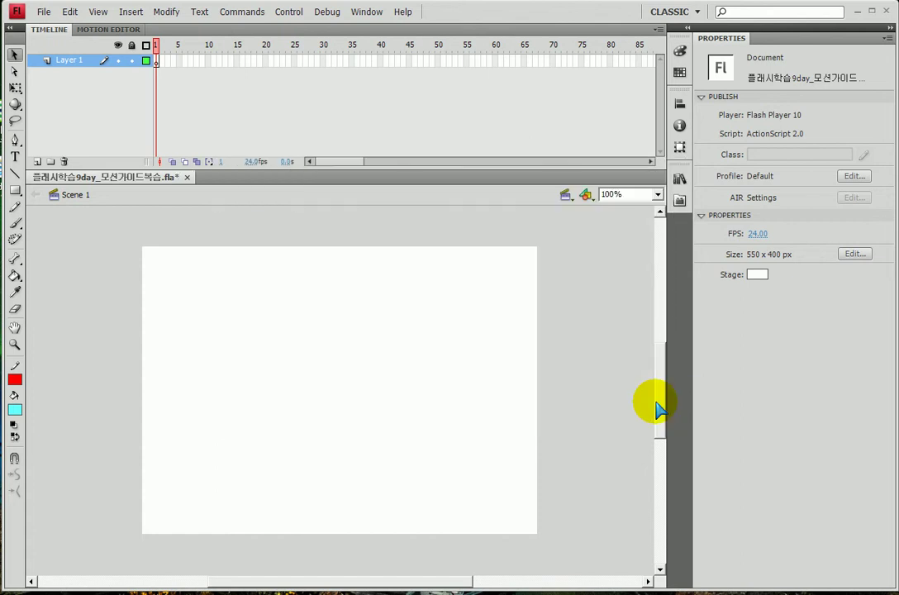
# Step: Examine the library contents and compare the previews of Symbol 2 and Symbol 3
pyautogui.click(679, 179)
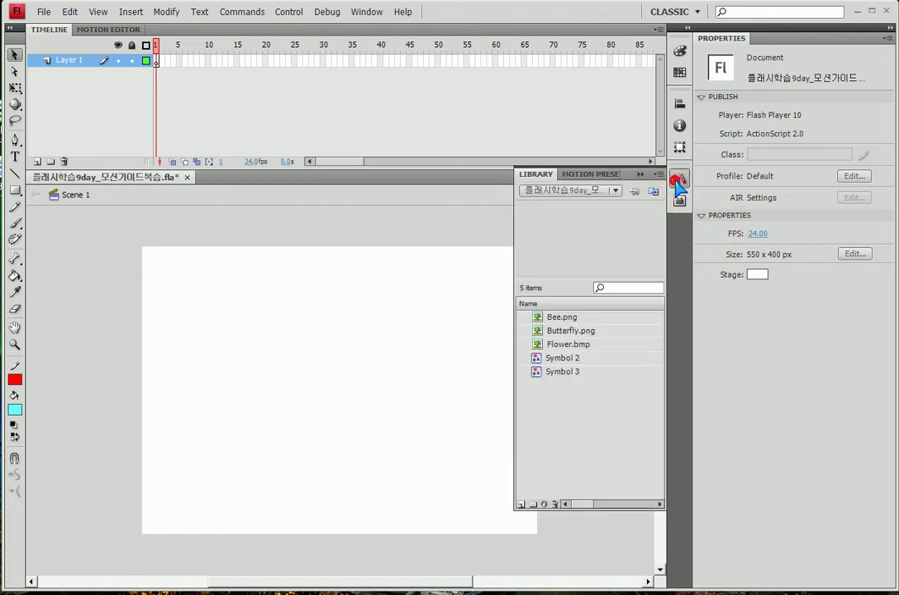
pyautogui.click(563, 359)
pyautogui.click(564, 373)
pyautogui.click(565, 360)
pyautogui.click(563, 372)
pyautogui.click(558, 359)
pyautogui.click(562, 371)
pyautogui.click(558, 359)
pyautogui.click(562, 372)
pyautogui.click(559, 359)
pyautogui.click(562, 372)
pyautogui.click(558, 358)
pyautogui.click(561, 372)
pyautogui.click(557, 359)
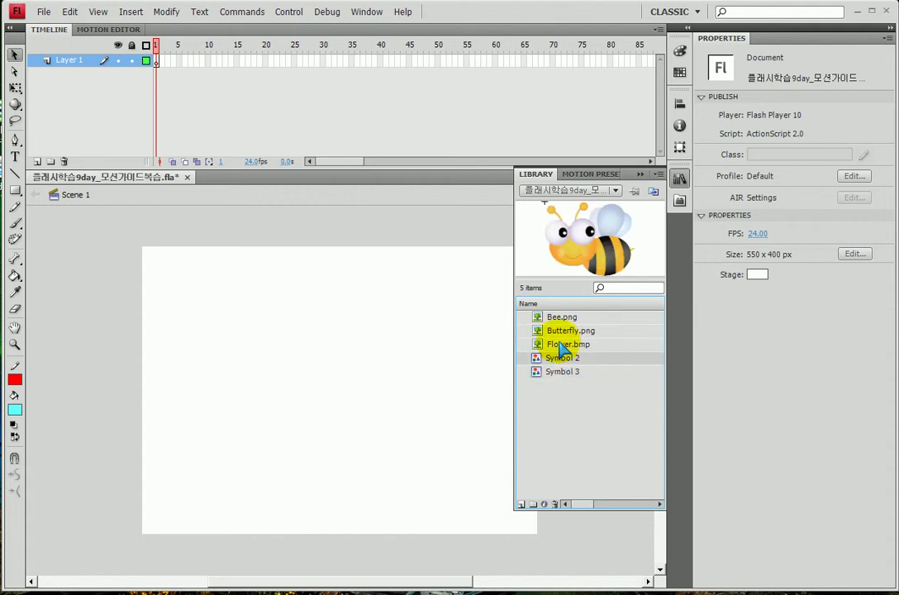
# Step: Place Flower.bmp from the library on the stage in Layer 1, at about X -9.7, Y -19
pyautogui.click(559, 343)
pyautogui.moveTo(559, 347); pyautogui.dragTo(339, 374)
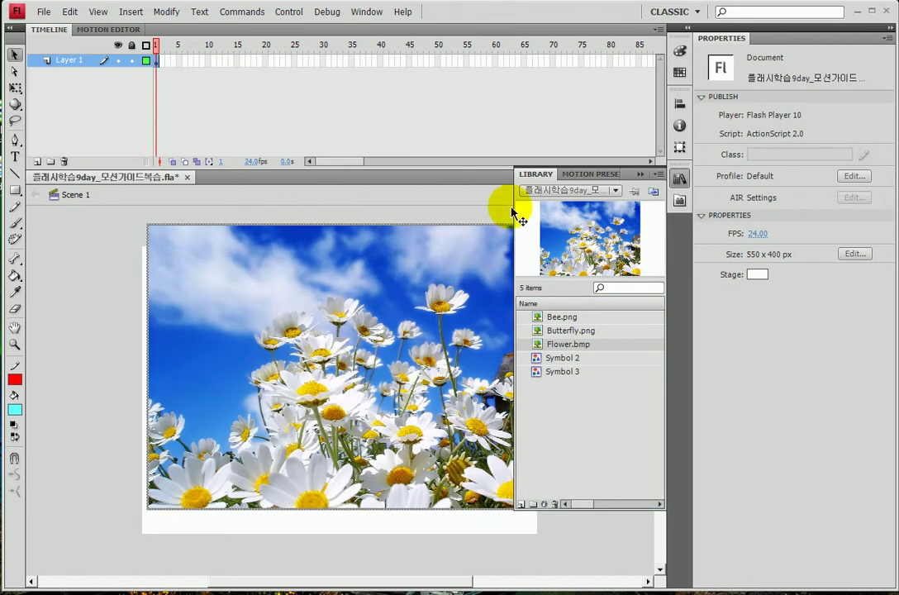
pyautogui.click(641, 174)
pyautogui.moveTo(293, 348)
pyautogui.mouseDown()
pyautogui.moveTo(332, 361)
pyautogui.moveTo(274, 345)
pyautogui.moveTo(281, 357)
pyautogui.mouseUp()
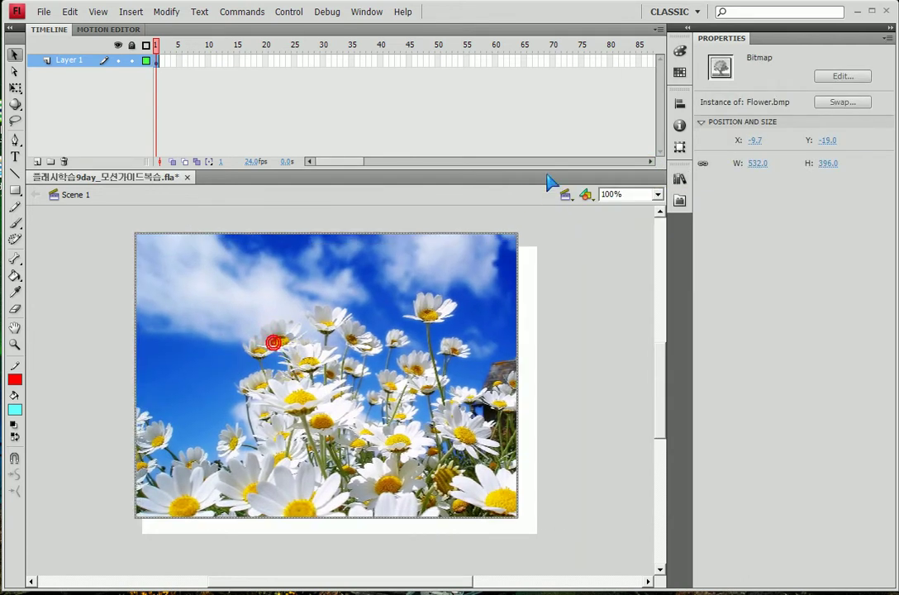
# Step: Match the flower image's width and height to the stage and center it horizontally and vertically on the stage
pyautogui.click(681, 104)
pyautogui.click(642, 155)
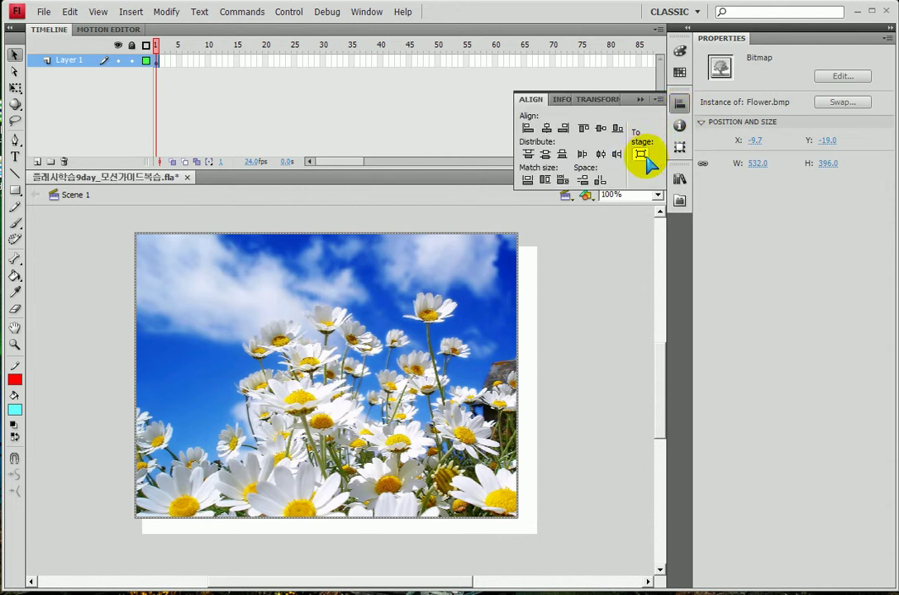
pyautogui.click(561, 180)
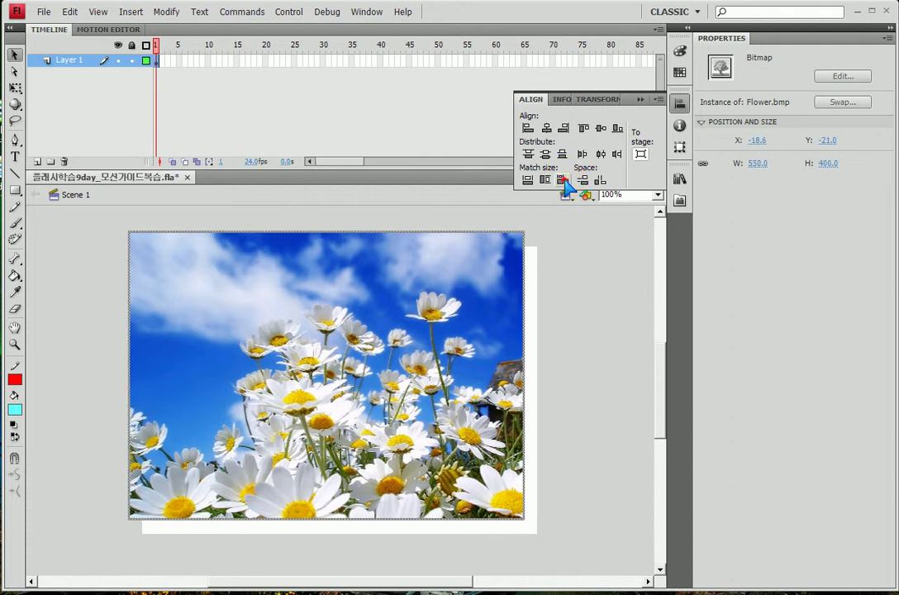
pyautogui.click(546, 128)
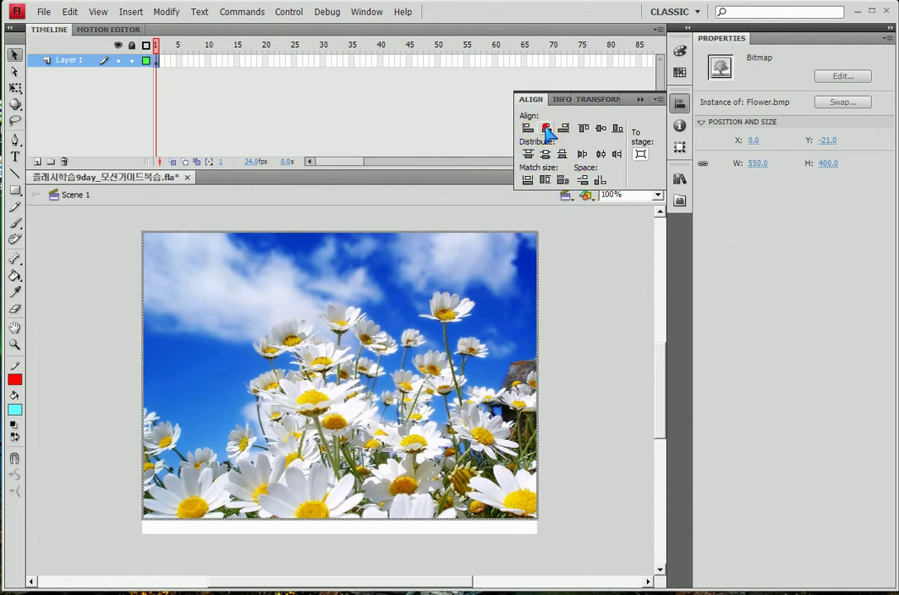
pyautogui.click(601, 128)
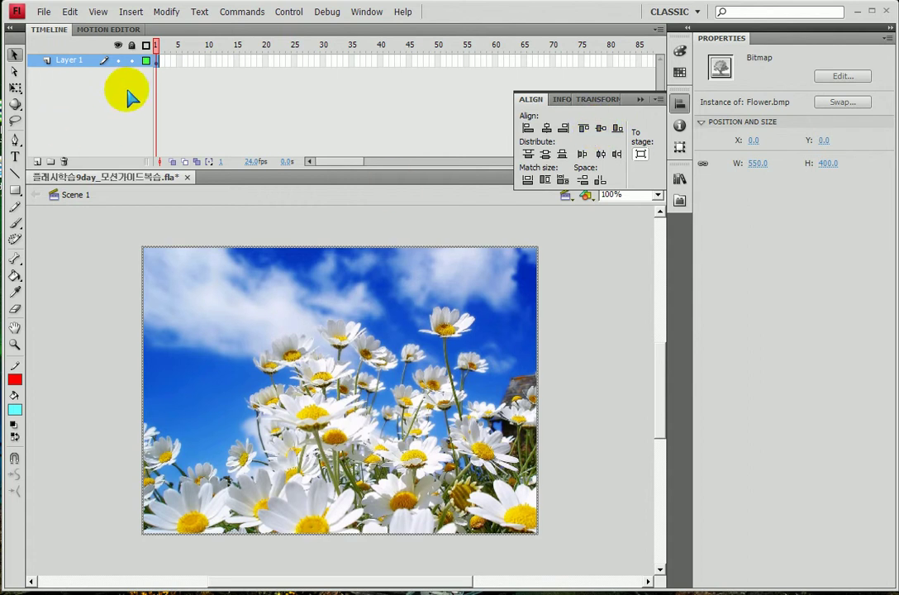
pyautogui.click(640, 99)
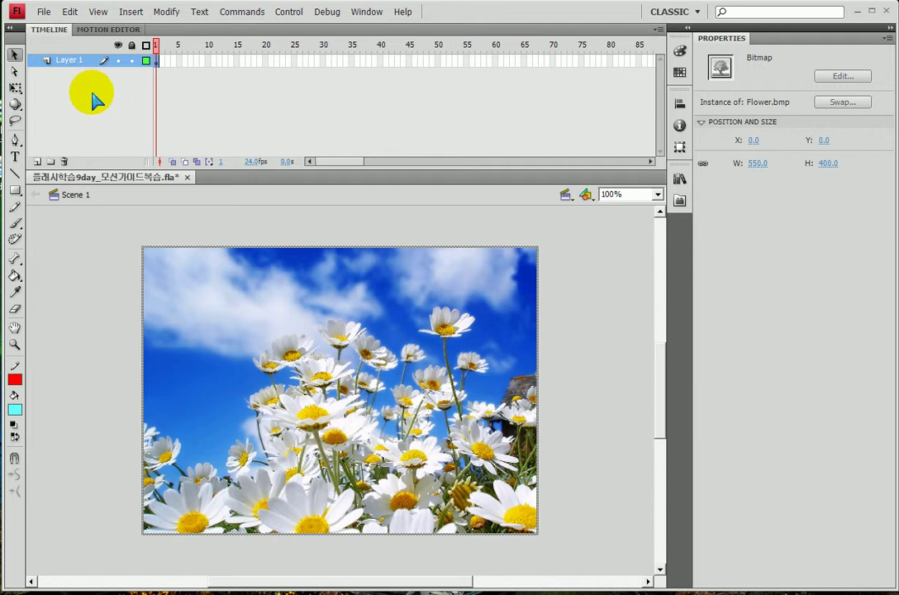
# Step: Lock Layer 1 with the flower background and add a new layer above it
pyautogui.click(131, 60)
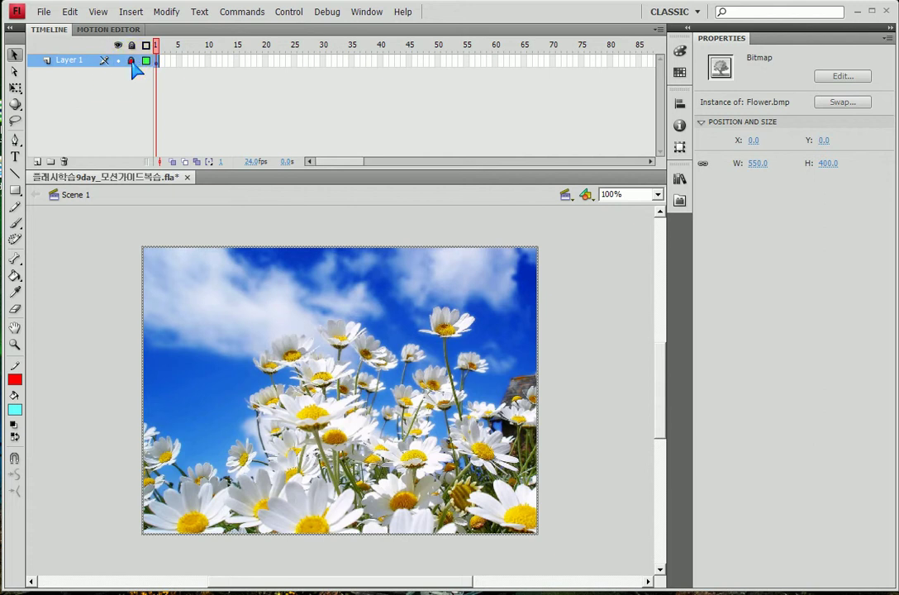
pyautogui.click(37, 162)
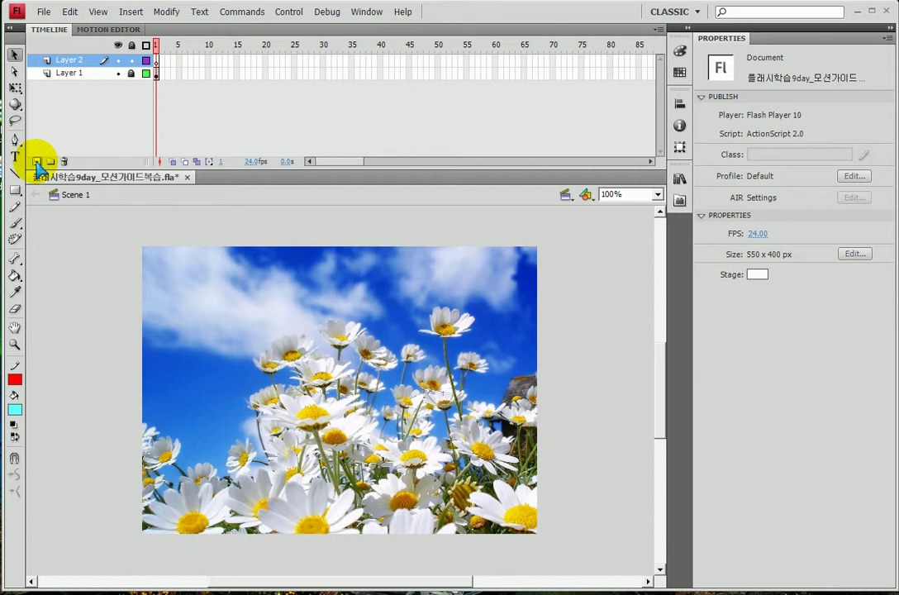
# Step: Preview the bee and butterfly symbols in the library again to decide which one to use on Layer 2
pyautogui.click(678, 180)
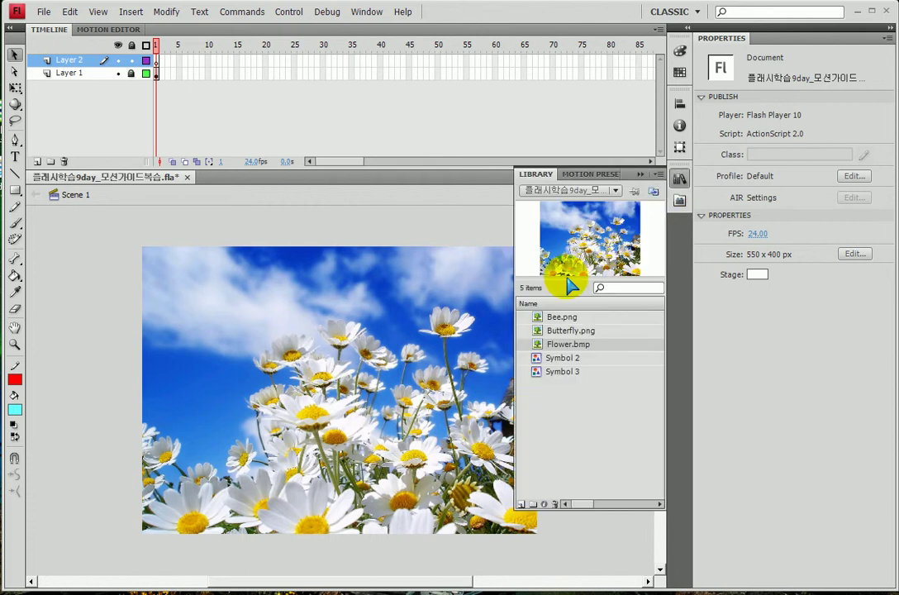
pyautogui.click(564, 357)
pyautogui.click(565, 371)
pyautogui.click(563, 356)
pyautogui.click(566, 372)
pyautogui.click(564, 357)
pyautogui.click(566, 371)
pyautogui.click(563, 356)
pyautogui.click(566, 371)
pyautogui.click(564, 358)
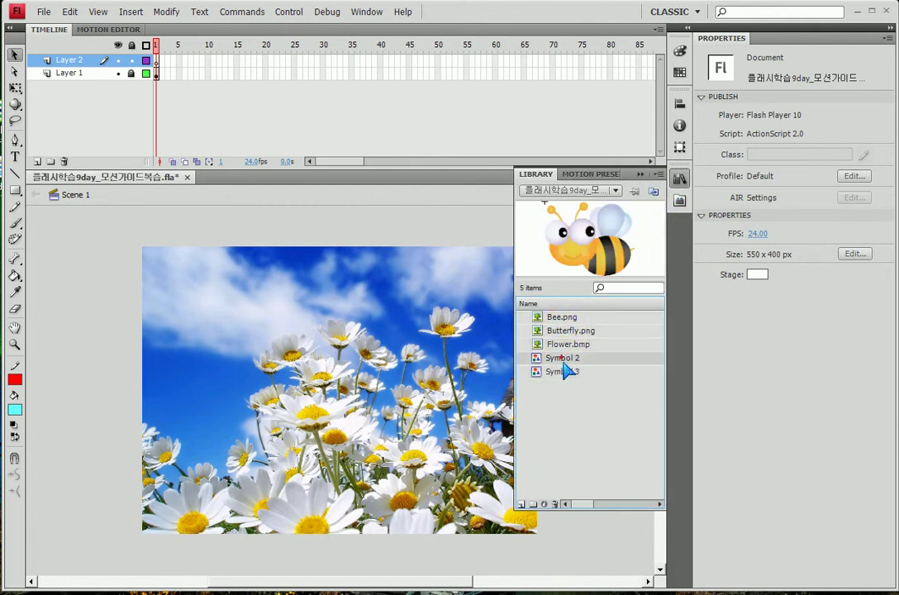
pyautogui.click(566, 372)
# Step: Place the bee, Symbol 2, on Layer 2 just outside the stage's right edge at about X 553, Y 165
pyautogui.click(562, 358)
pyautogui.moveTo(563, 363); pyautogui.dragTo(578, 381)
pyautogui.click(638, 174)
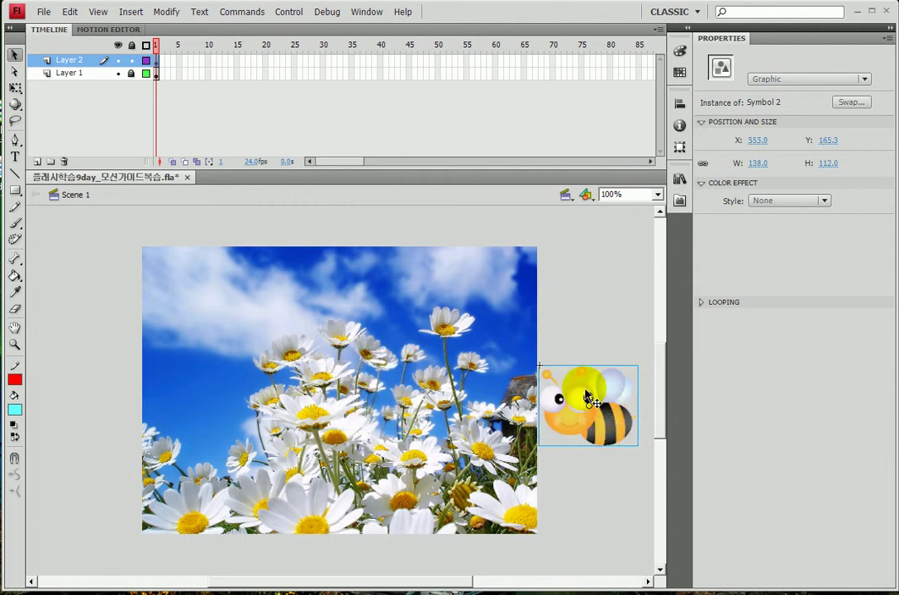
# Step: Scale the bee proportionally to 34% and move it close to the stage's right edge, at about X 558.5, Y 209
pyautogui.click(680, 148)
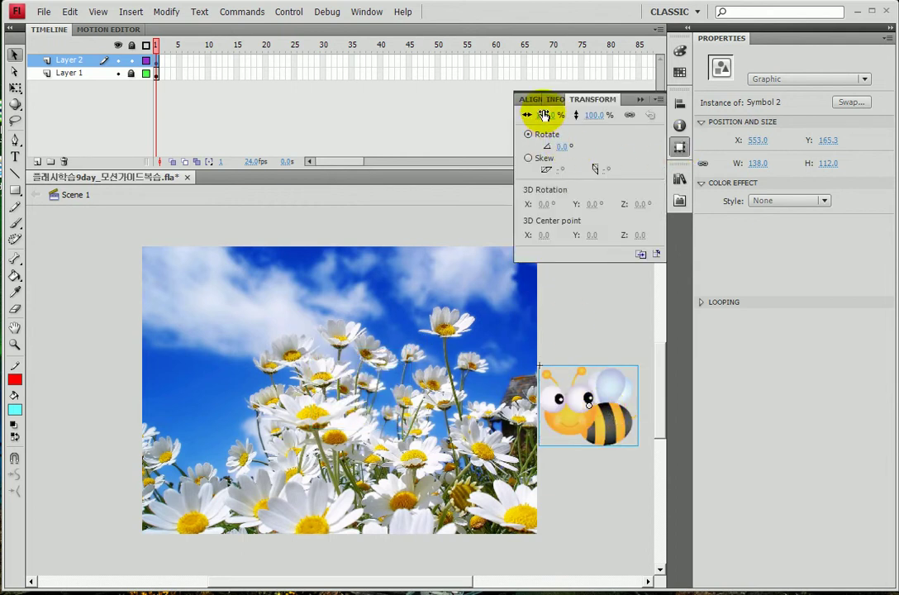
pyautogui.click(630, 116)
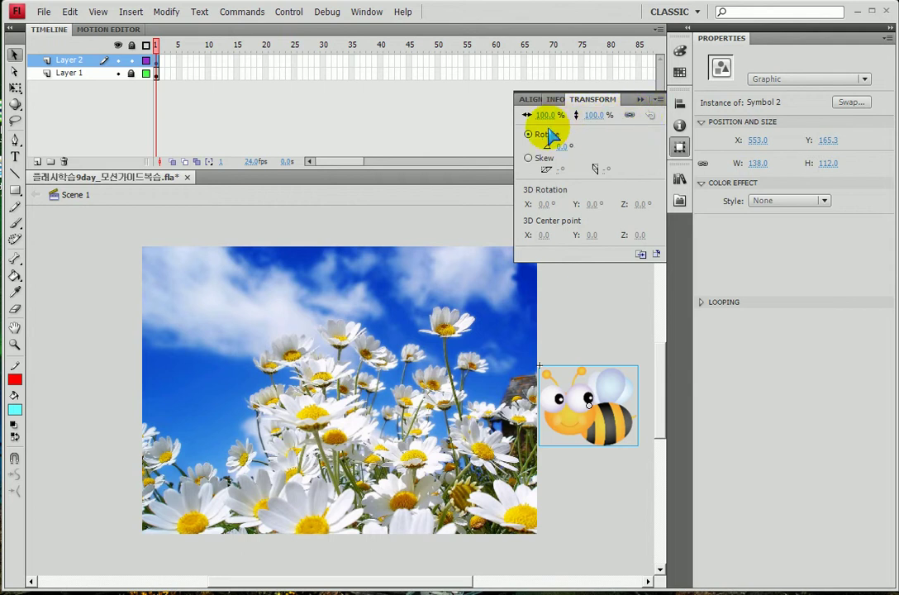
pyautogui.moveTo(544, 116); pyautogui.dragTo(501, 117)
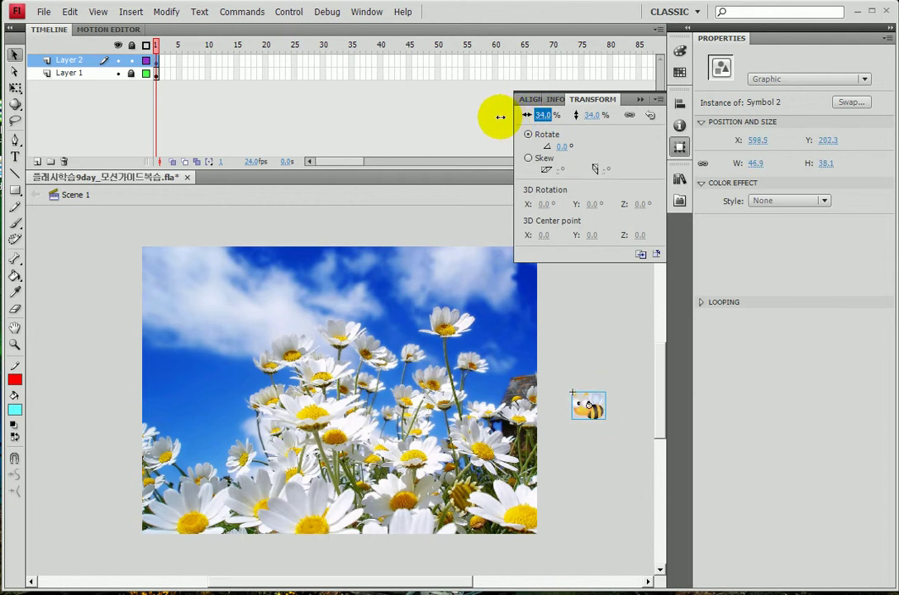
pyautogui.click(639, 99)
pyautogui.moveTo(591, 405); pyautogui.dragTo(563, 411)
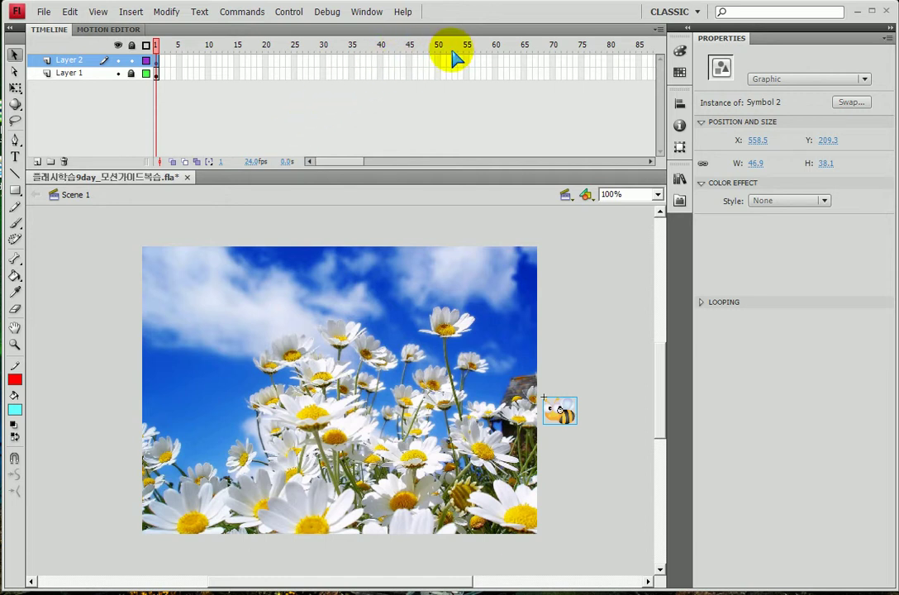
# Step: Insert a keyframe at frame 60 of Layer 2 and move the bee past the stage's left edge to about X -49.5, Y 102
pyautogui.click(495, 61)
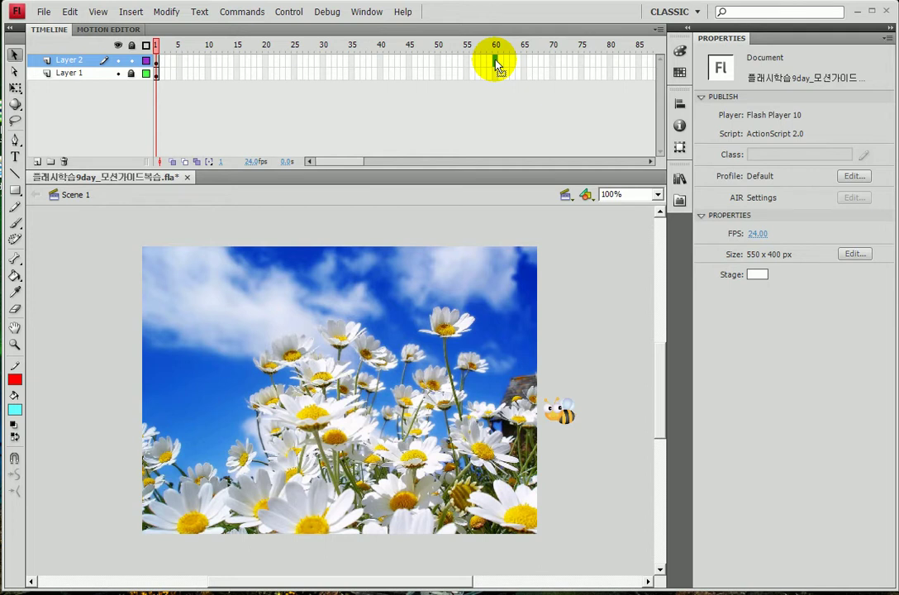
pyautogui.press('F6')
pyautogui.click(568, 411)
pyautogui.moveTo(570, 410); pyautogui.dragTo(129, 340)
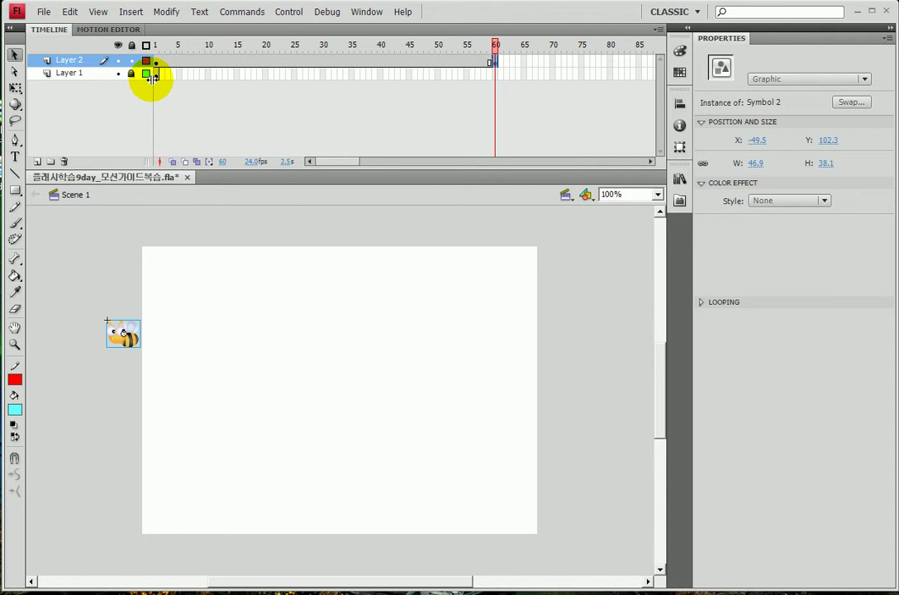
# Step: Extend the flower background on Layer 1 through frame 60
pyautogui.click(495, 74)
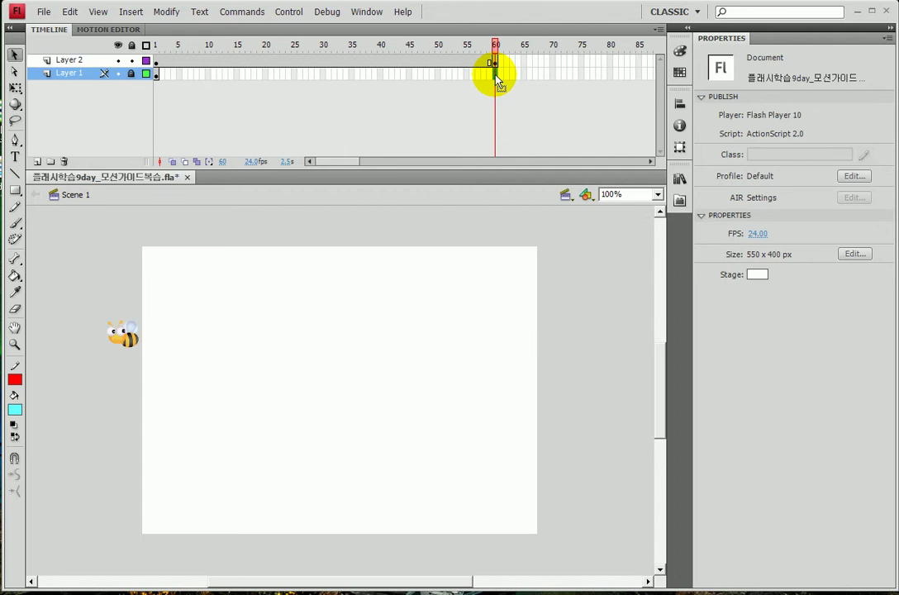
pyautogui.press('F5')
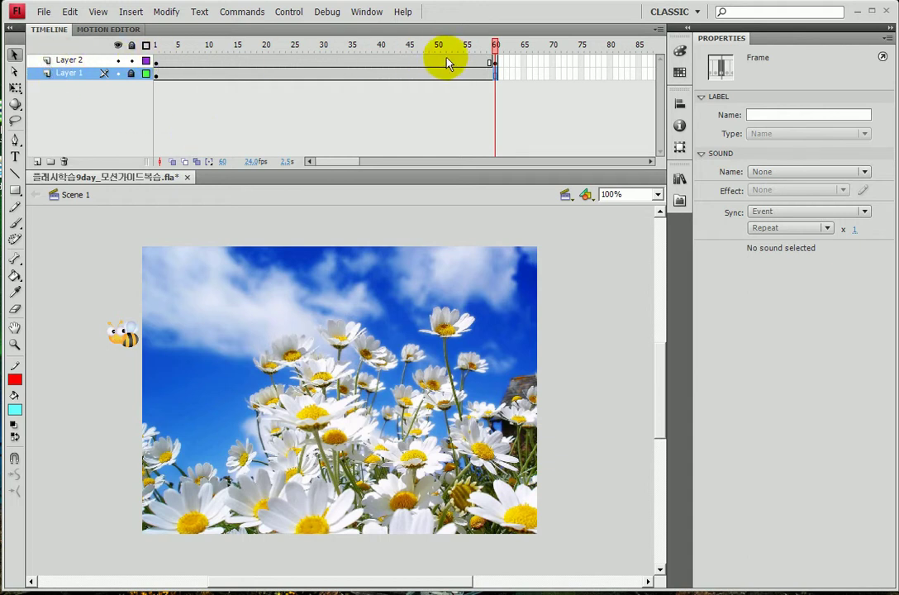
# Step: Create a classic tween between the bee's two keyframes on Layer 2 and test the movie
pyautogui.rightClick(368, 65)
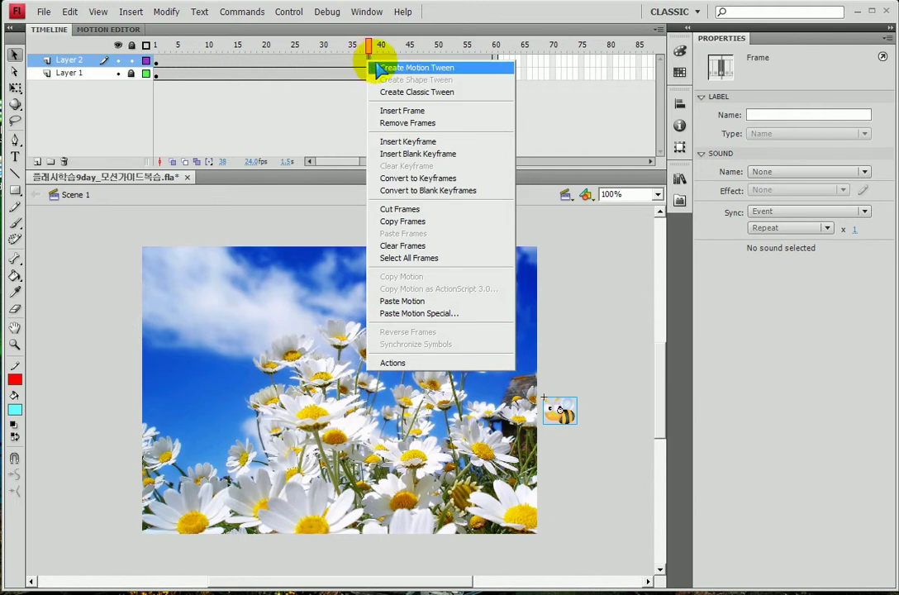
pyautogui.click(383, 91)
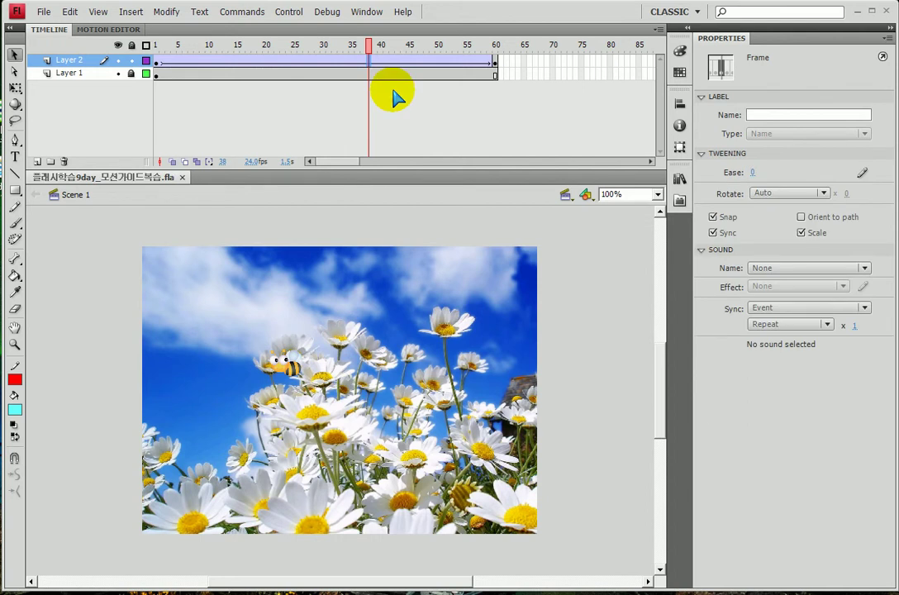
pyautogui.hotkey('ctrl', 'Return')
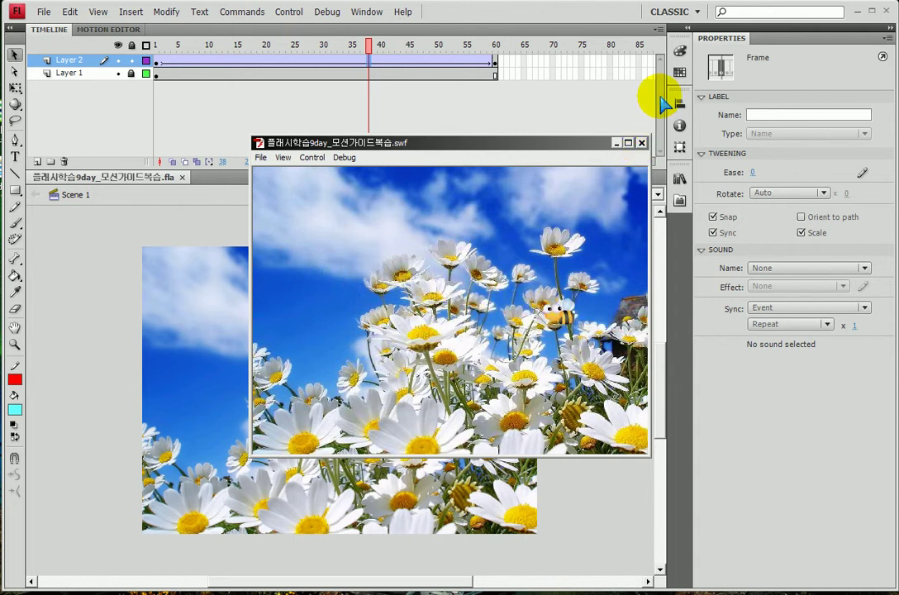
# Step: Close the movie preview, hide Layer 1 and add a classic motion guide to Layer 2
pyautogui.click(644, 144)
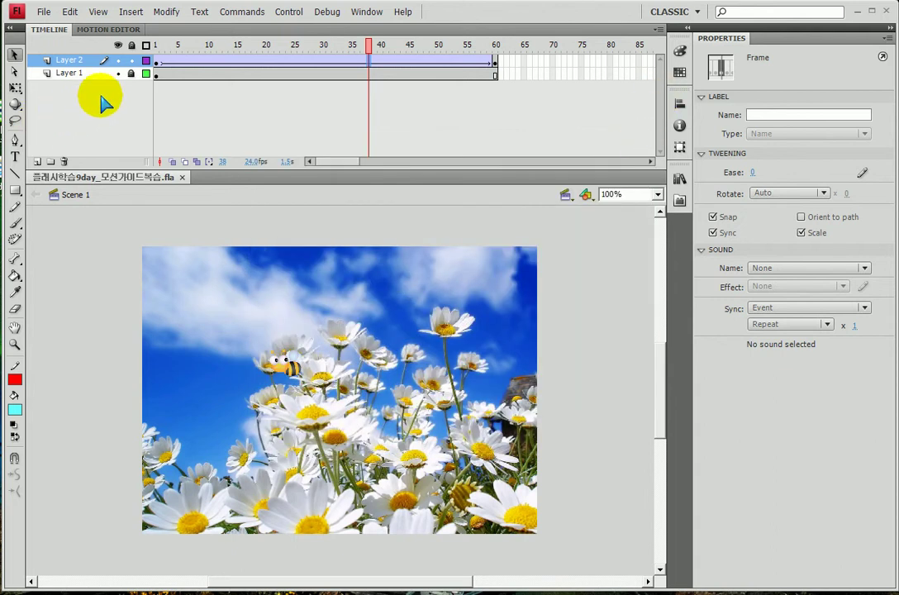
pyautogui.click(118, 74)
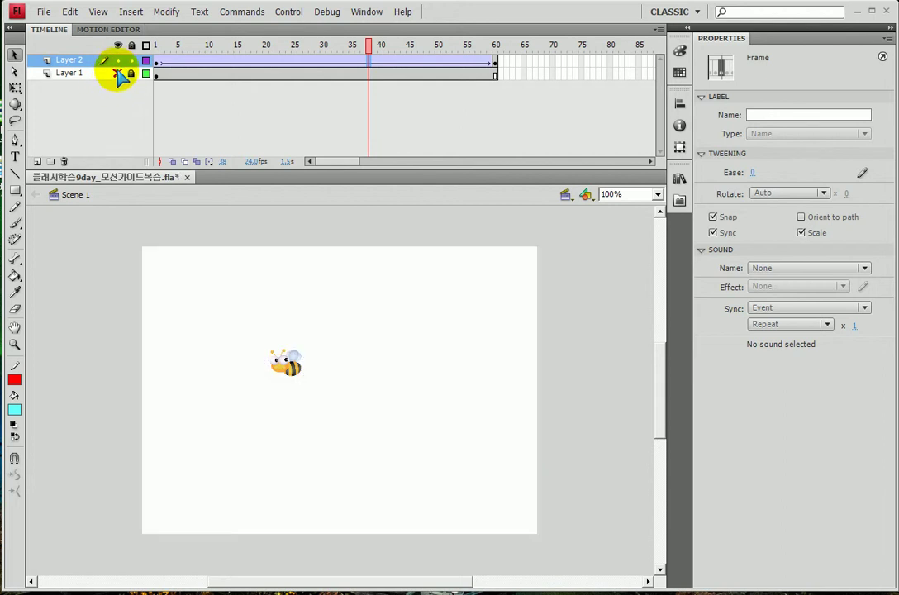
pyautogui.rightClick(62, 65)
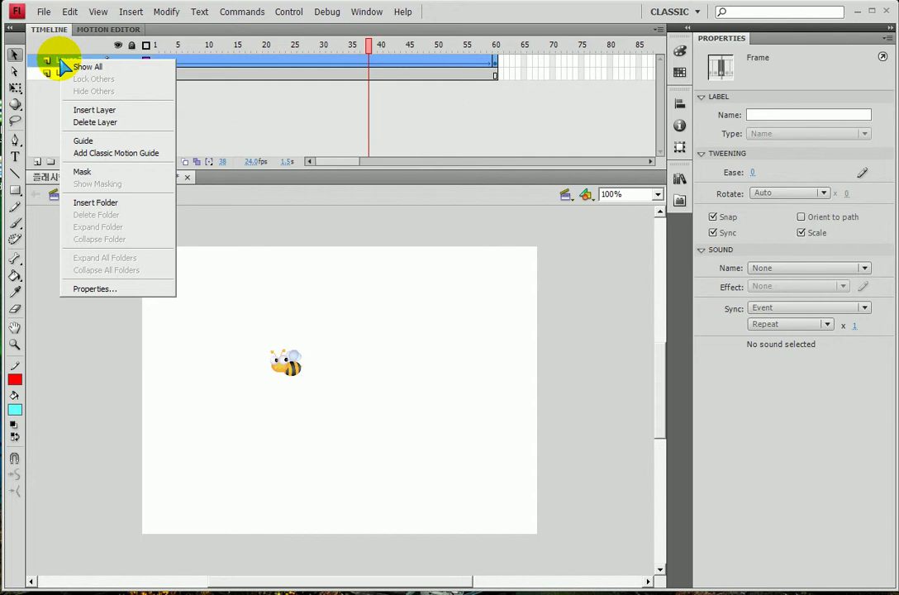
pyautogui.click(85, 154)
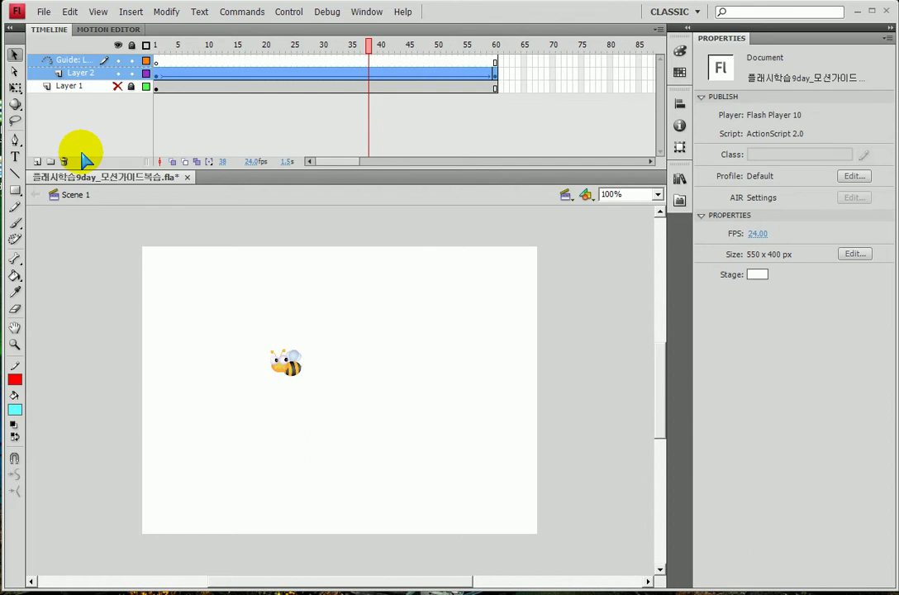
# Step: Lock Layer 2 and pencil a two-loop flight path on the guide layer from the bee to beyond the stage's opposite edge
pyautogui.click(131, 73)
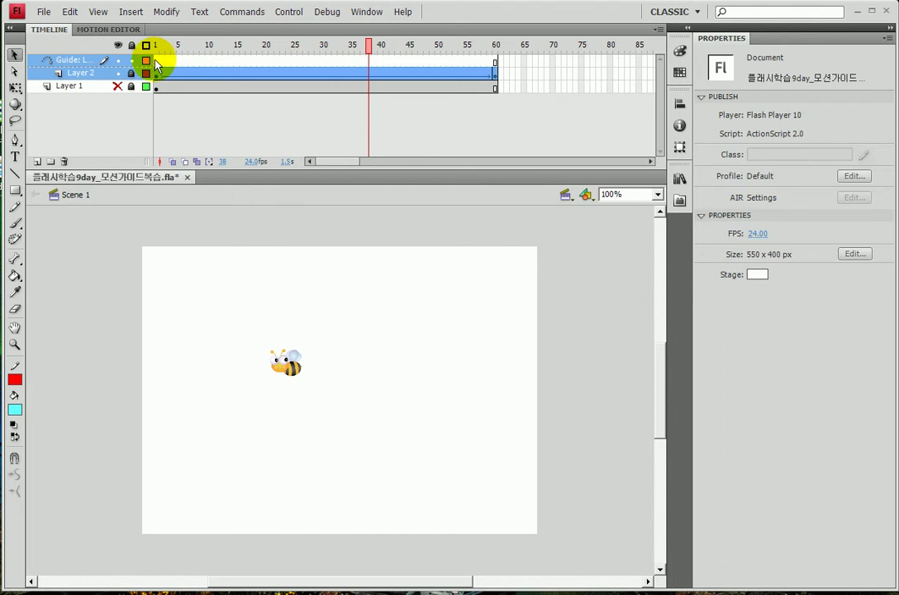
pyautogui.click(155, 60)
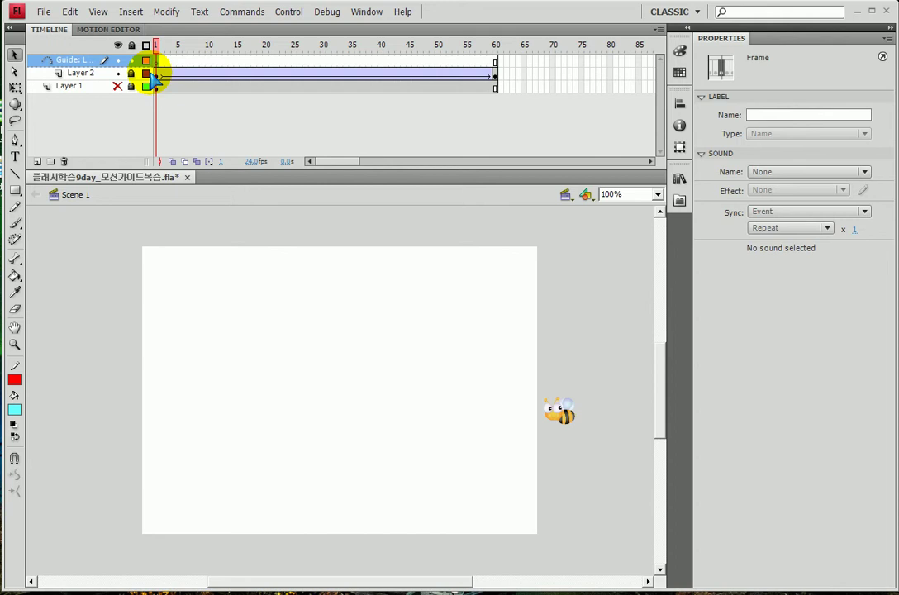
pyautogui.hotkey('ctrl', '-')
pyautogui.hotkey('ctrl', '-')
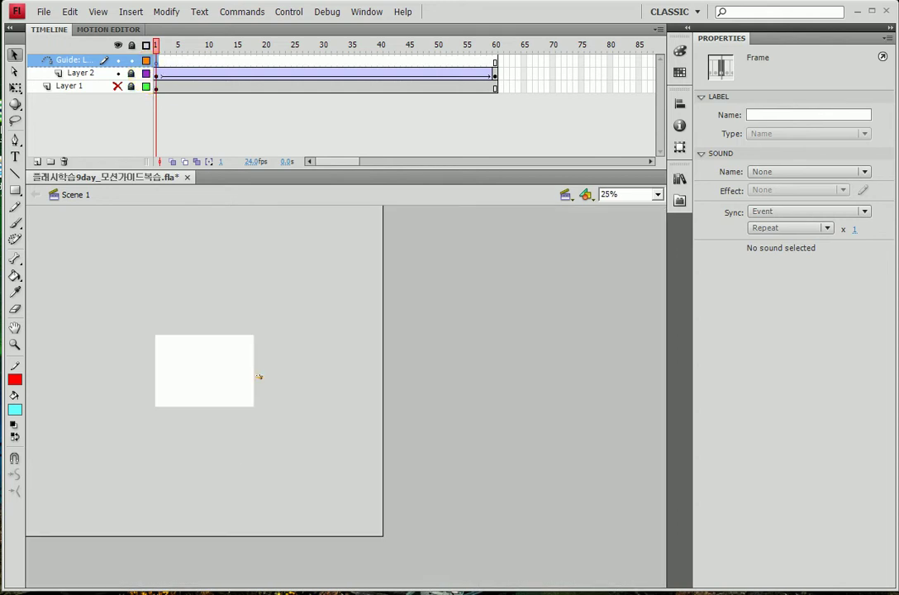
pyautogui.press('y')
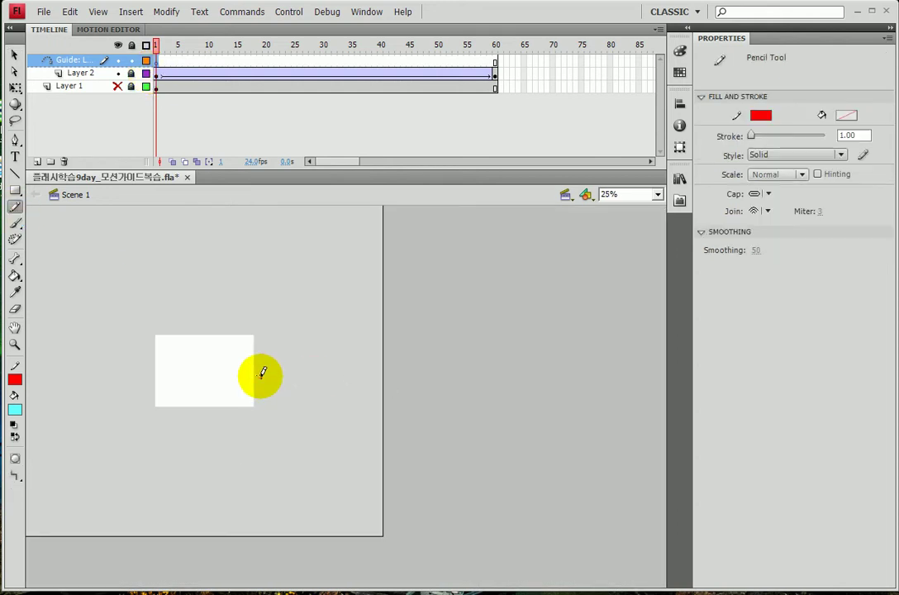
pyautogui.moveTo(261, 373)
pyautogui.mouseDown()
pyautogui.moveTo(226, 370)
pyautogui.moveTo(230, 351)
pyautogui.moveTo(207, 377)
pyautogui.moveTo(191, 347)
pyautogui.moveTo(198, 363)
pyautogui.moveTo(130, 360)
pyautogui.moveTo(281, 420)
pyautogui.mouseUp()
pyautogui.click(14, 344)
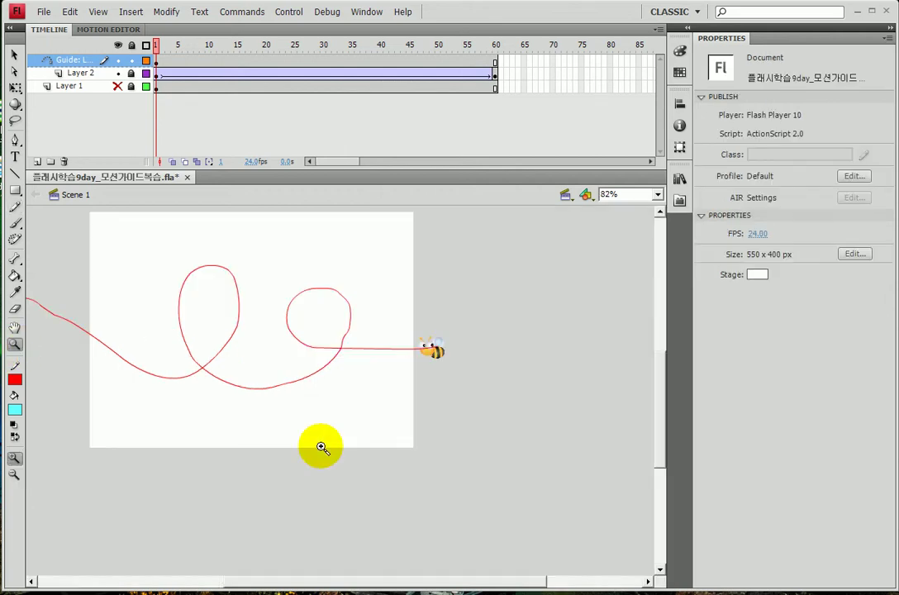
# Step: Lock the guide layer, unlock Layer 2 and widen the layer name column to show the full names
pyautogui.click(131, 60)
pyautogui.click(131, 73)
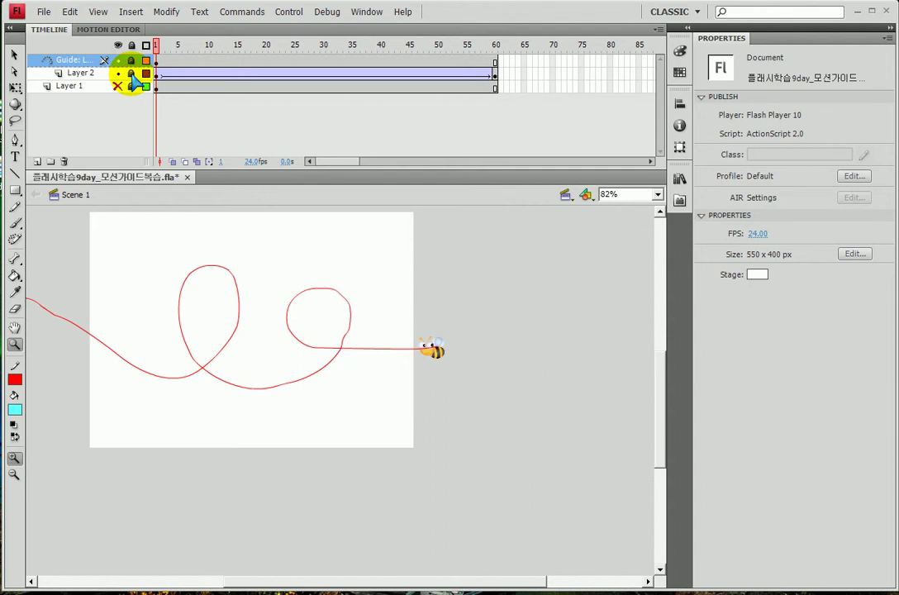
pyautogui.click(130, 74)
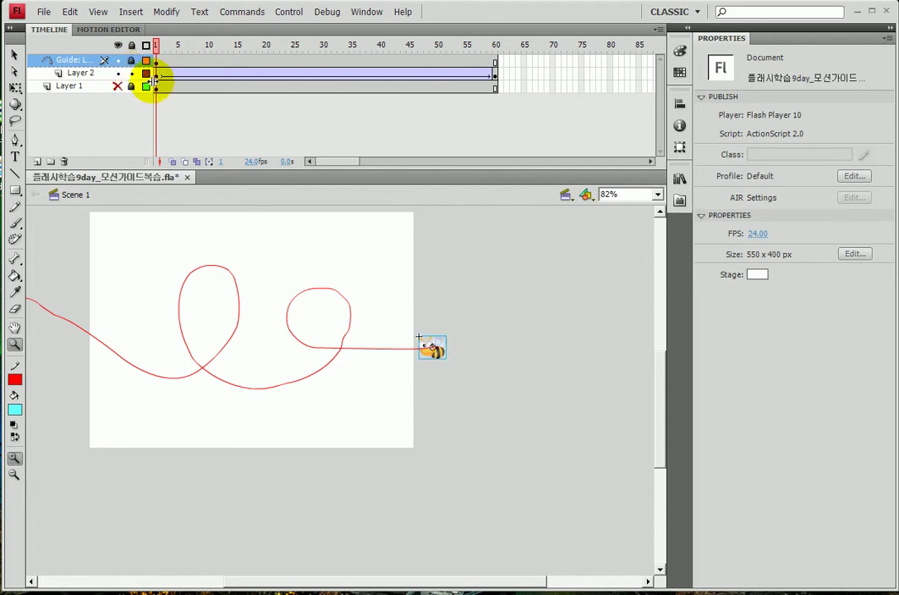
pyautogui.click(146, 73)
pyautogui.click(146, 73)
pyautogui.moveTo(152, 81); pyautogui.dragTo(175, 80)
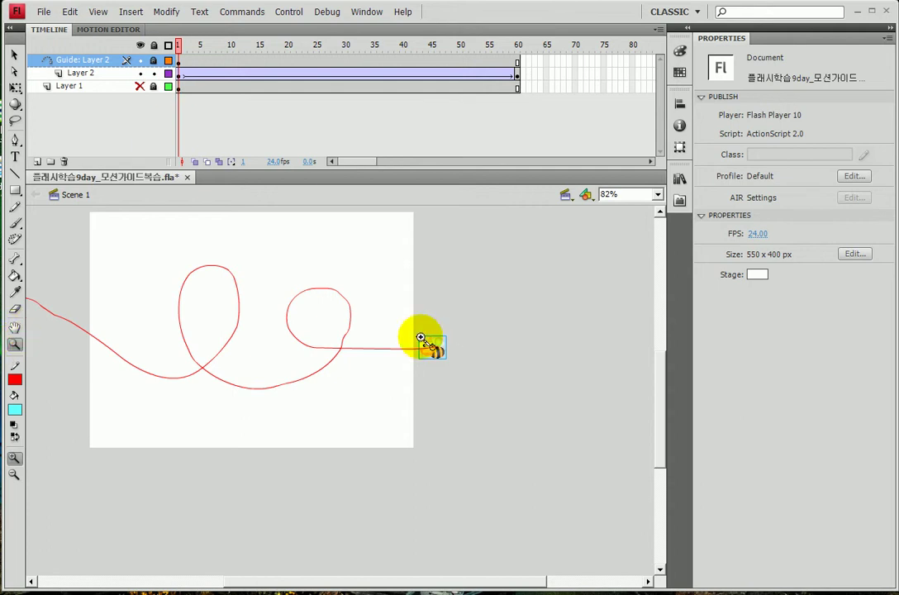
# Step: Display the guide layer as outlines and check that the bee's centre point sits on the path at frame 1
pyautogui.moveTo(417, 333); pyautogui.dragTo(496, 380)
pyautogui.click(14, 55)
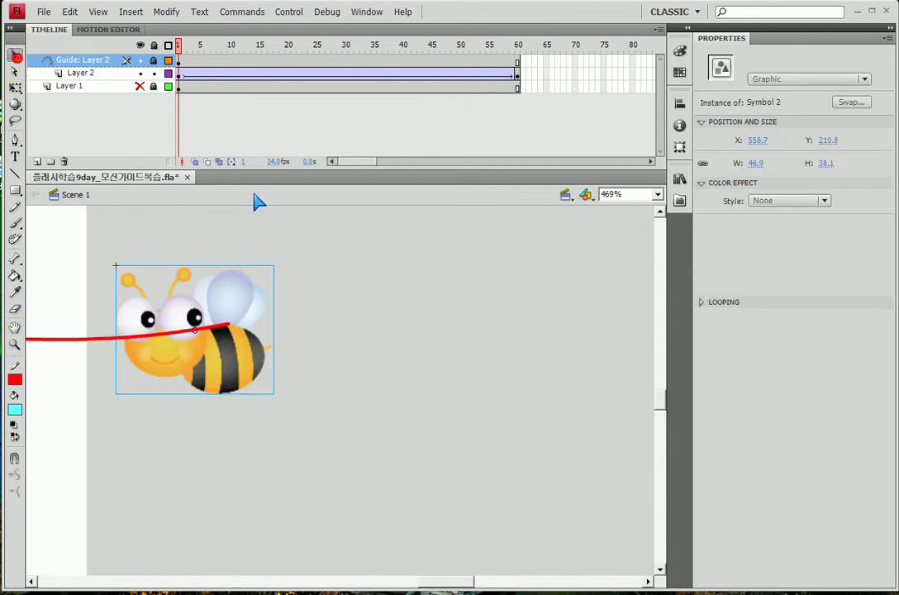
pyautogui.click(176, 68)
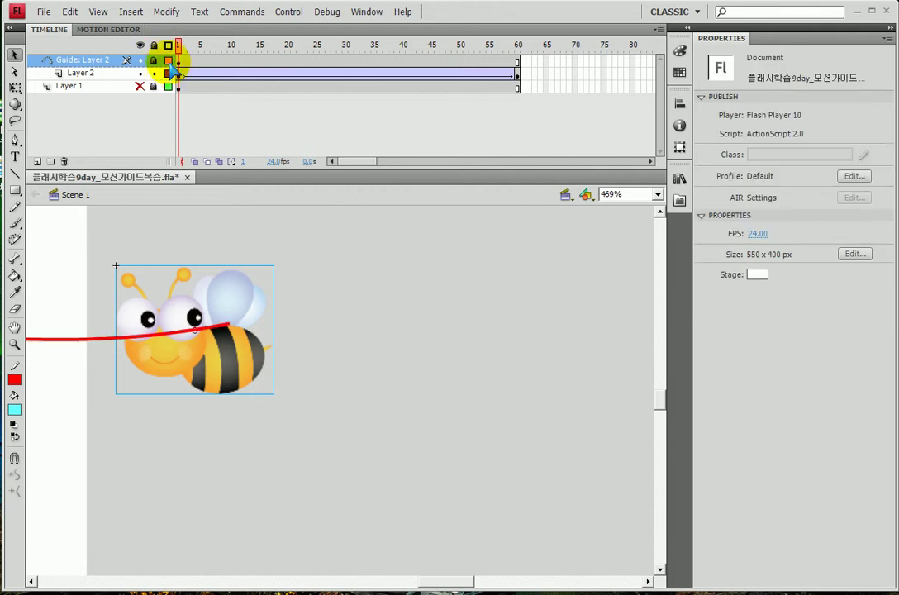
pyautogui.click(169, 66)
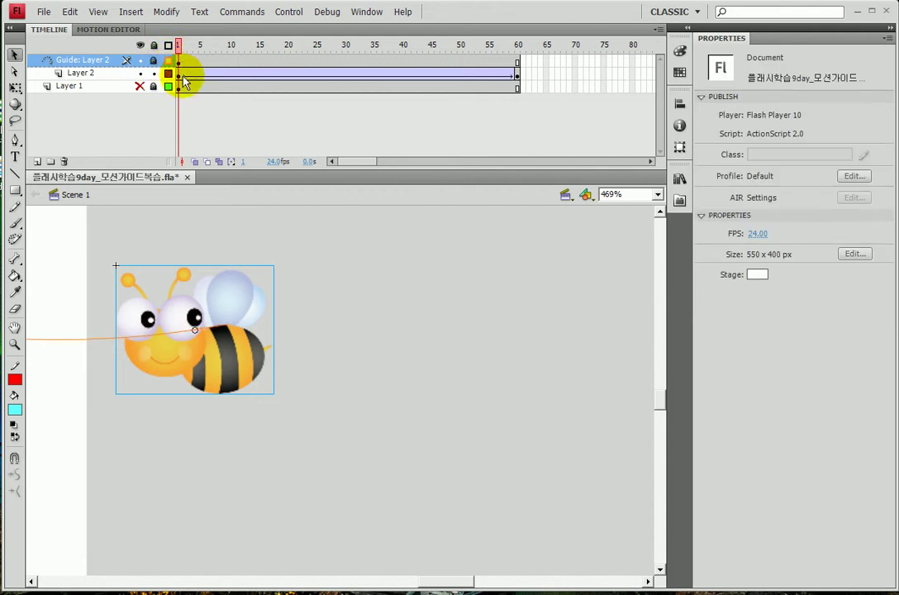
pyautogui.doubleClick(14, 344)
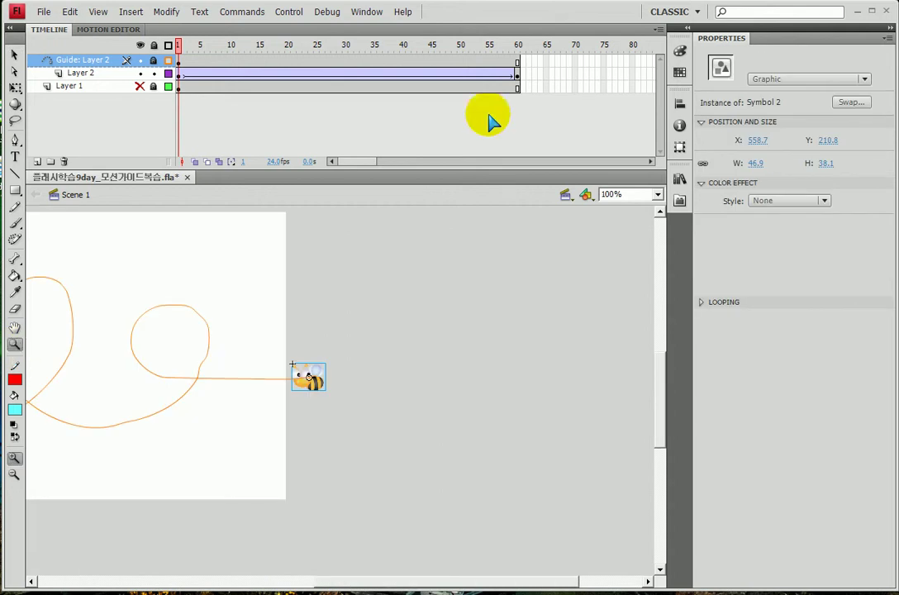
# Step: Move the bee at frame 60 of Layer 2 onto the guide path, to about X -57.2, Y 166.7
pyautogui.click(517, 74)
pyautogui.moveTo(120, 331); pyautogui.dragTo(255, 330)
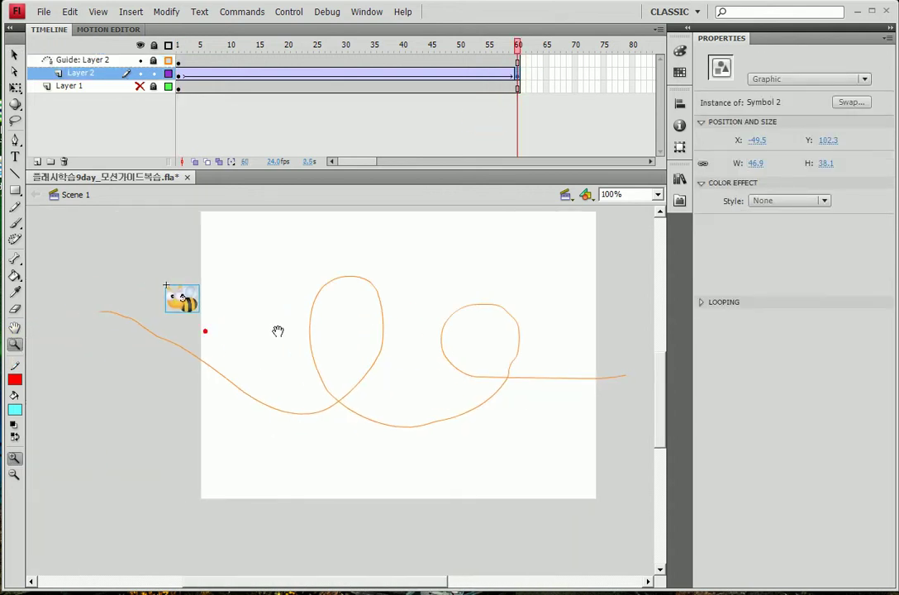
pyautogui.click(93, 256)
pyautogui.click(14, 55)
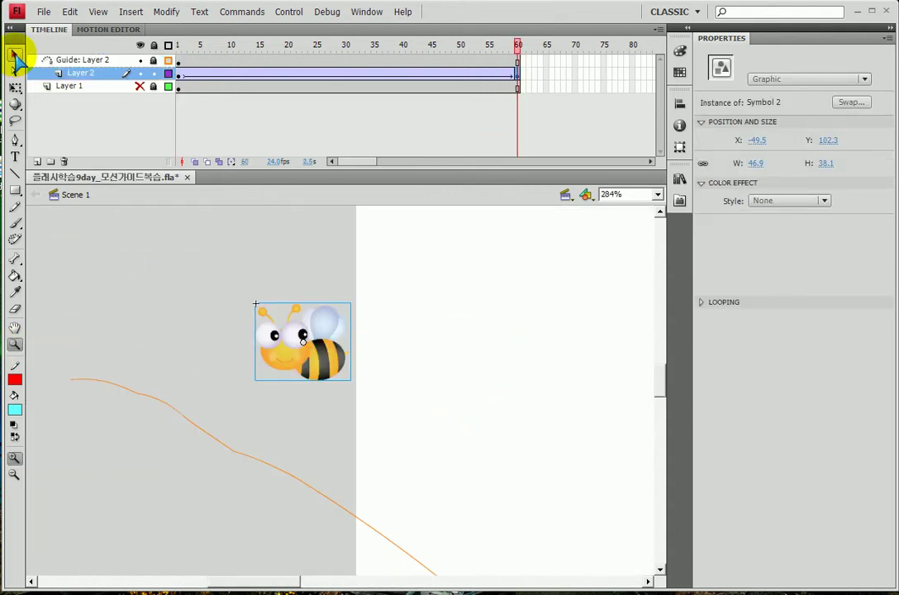
pyautogui.moveTo(334, 374); pyautogui.dragTo(327, 459)
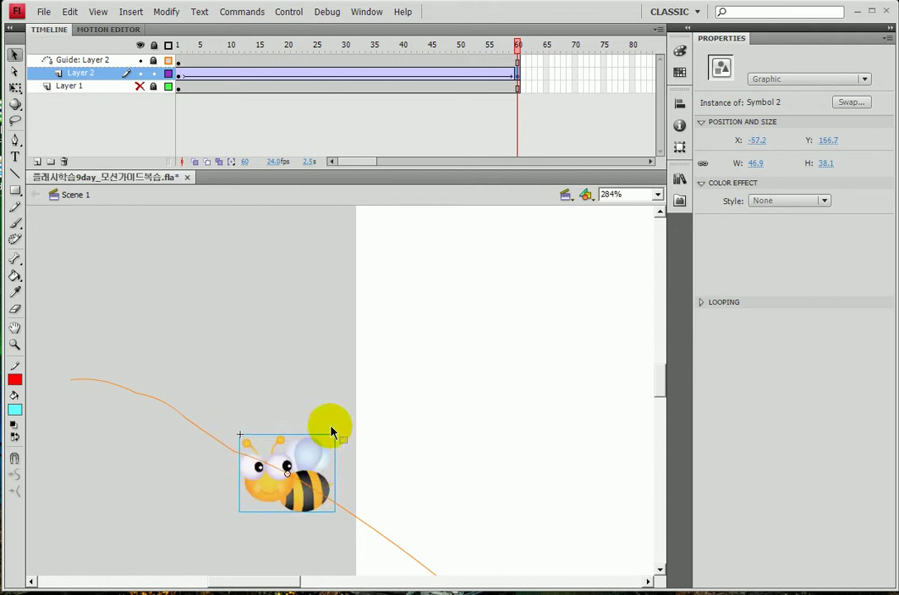
# Step: Rotate the bee at frame 60 slightly clockwise with Free Transform to match the guide path's slope
pyautogui.click(15, 88)
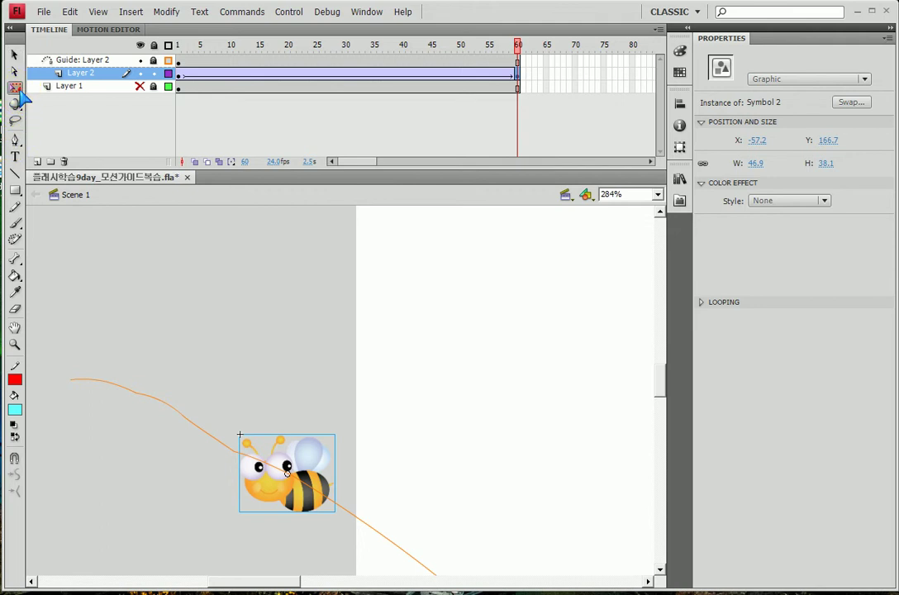
pyautogui.moveTo(340, 425); pyautogui.dragTo(342, 436)
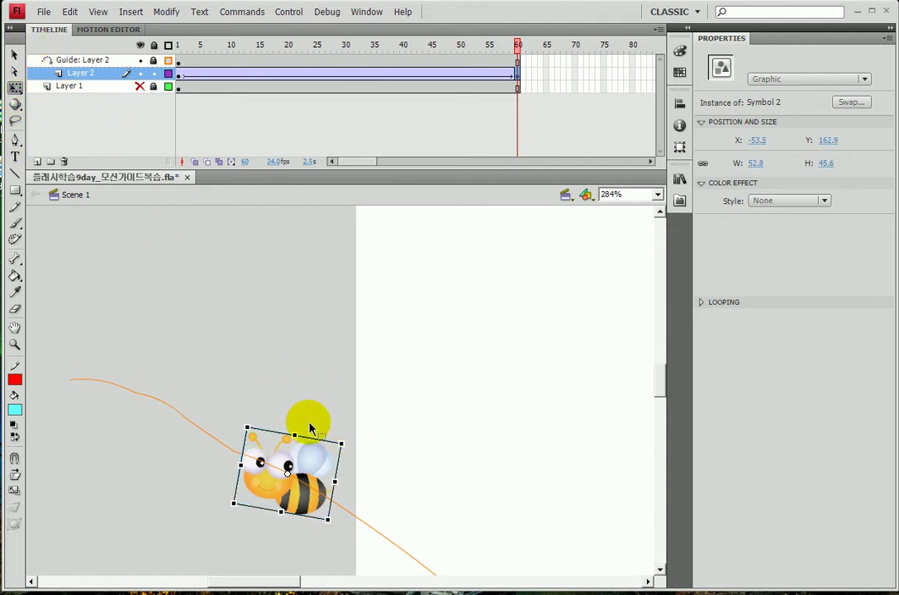
pyautogui.moveTo(357, 450); pyautogui.dragTo(321, 438)
# Step: Play the animation and scrub through to frame 35 to check how the bee follows the guide path
pyautogui.press('Return')
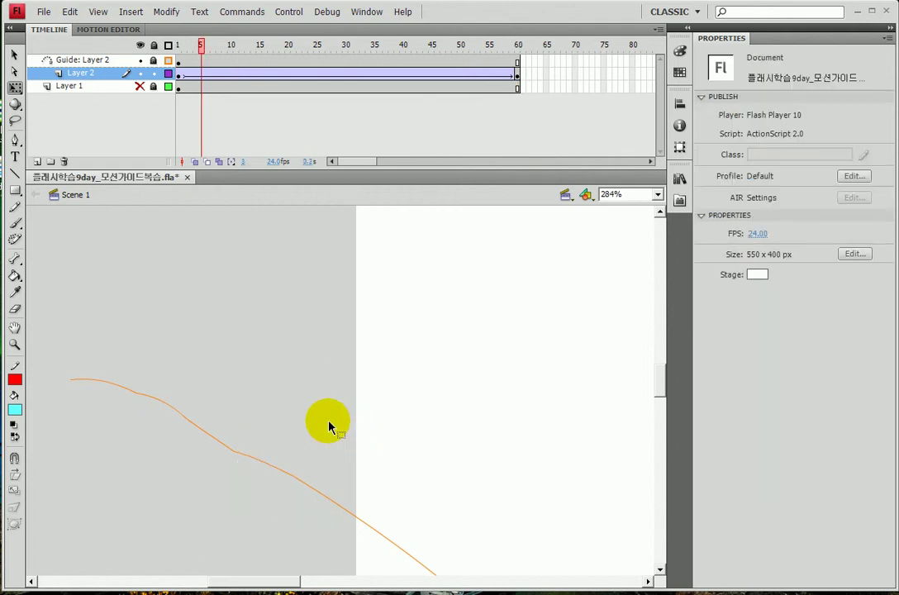
pyautogui.doubleClick(18, 346)
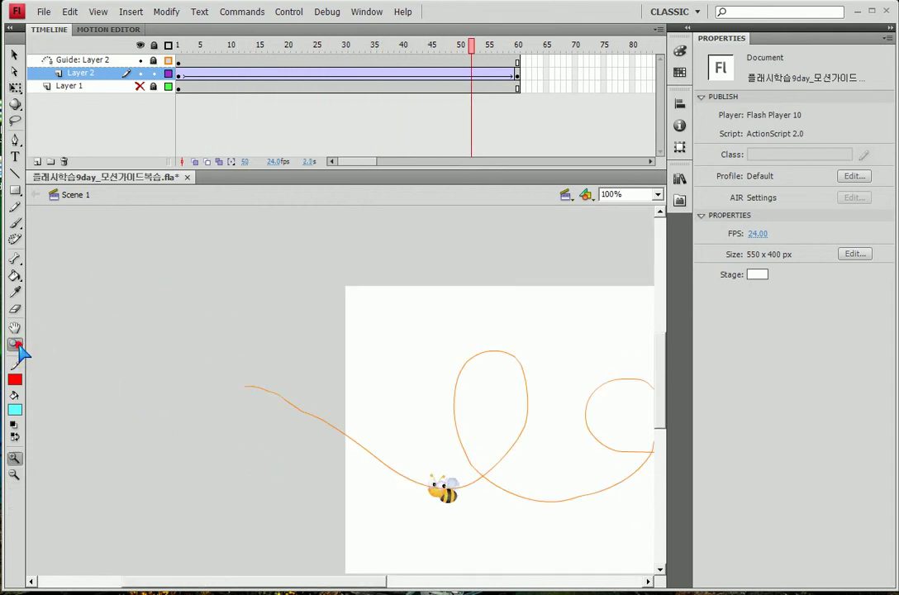
pyautogui.moveTo(392, 345); pyautogui.dragTo(221, 360)
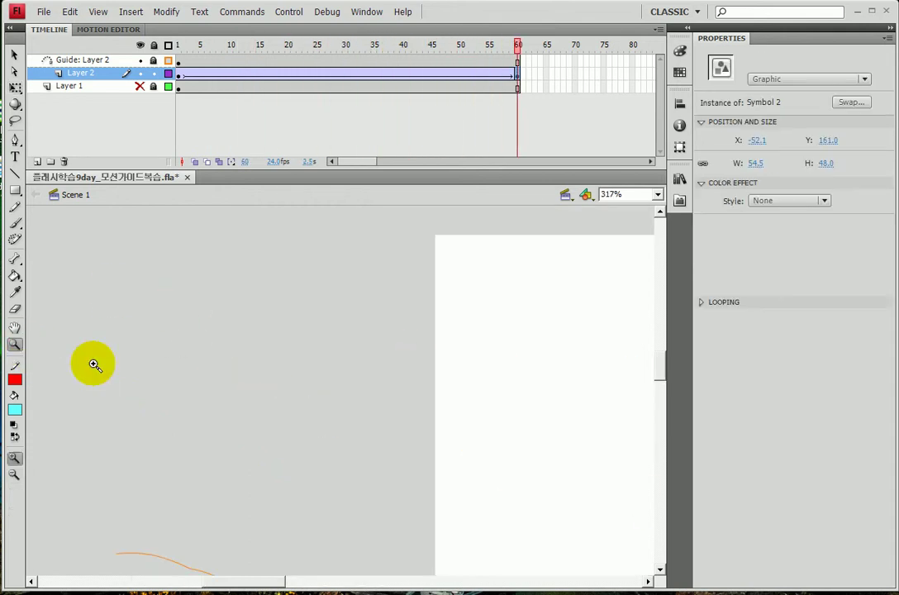
pyautogui.doubleClick(15, 346)
pyautogui.click(15, 329)
pyautogui.moveTo(606, 441); pyautogui.dragTo(403, 316)
pyautogui.moveTo(300, 45); pyautogui.dragTo(373, 47)
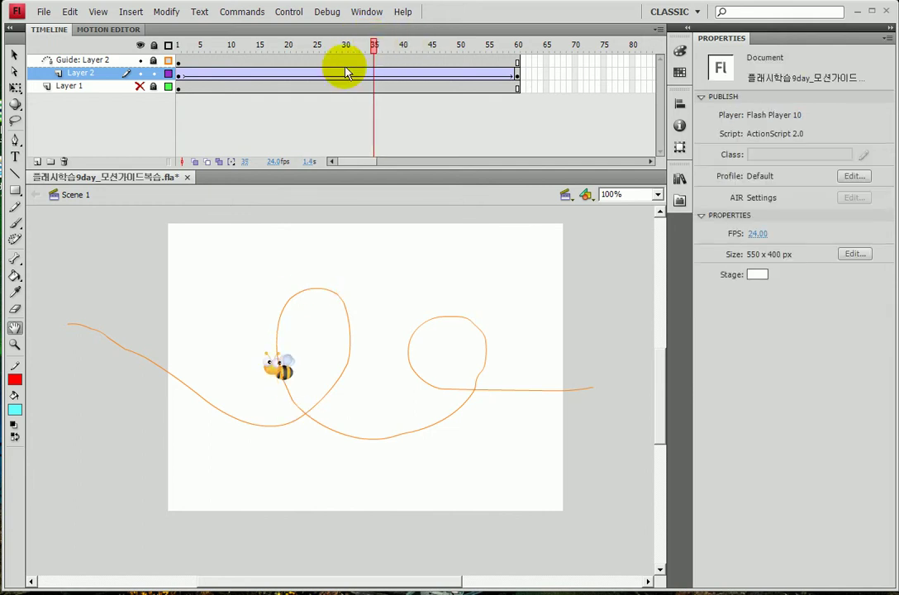
# Step: Enable Orient to path for the classic tween on Layer 2
pyautogui.click(300, 75)
pyautogui.click(302, 75)
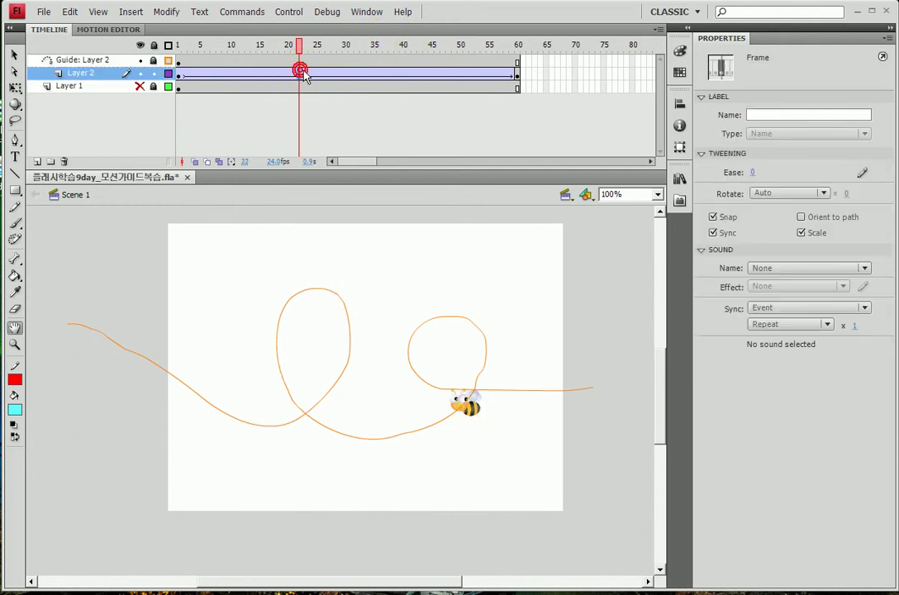
pyautogui.moveTo(793, 225); pyautogui.dragTo(833, 241)
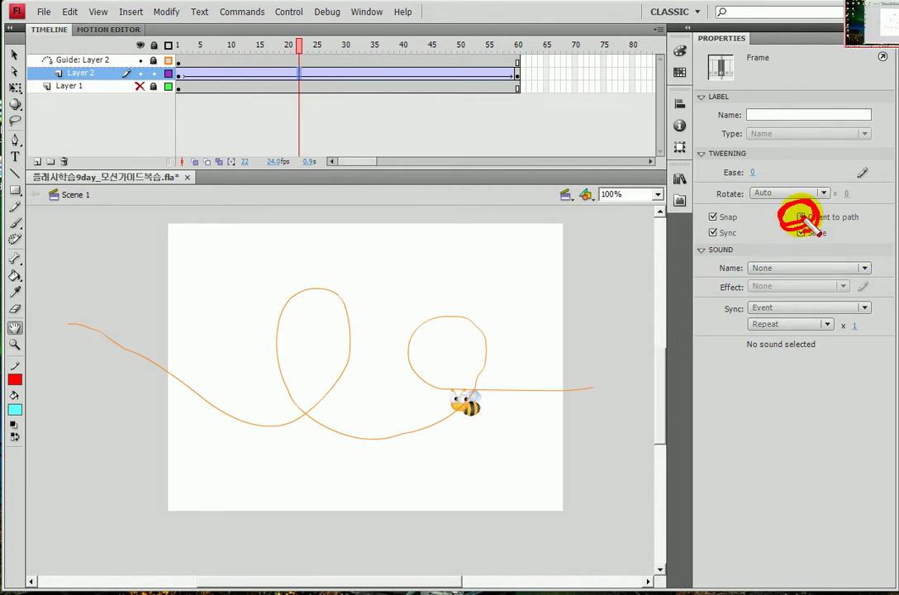
pyautogui.click(800, 217)
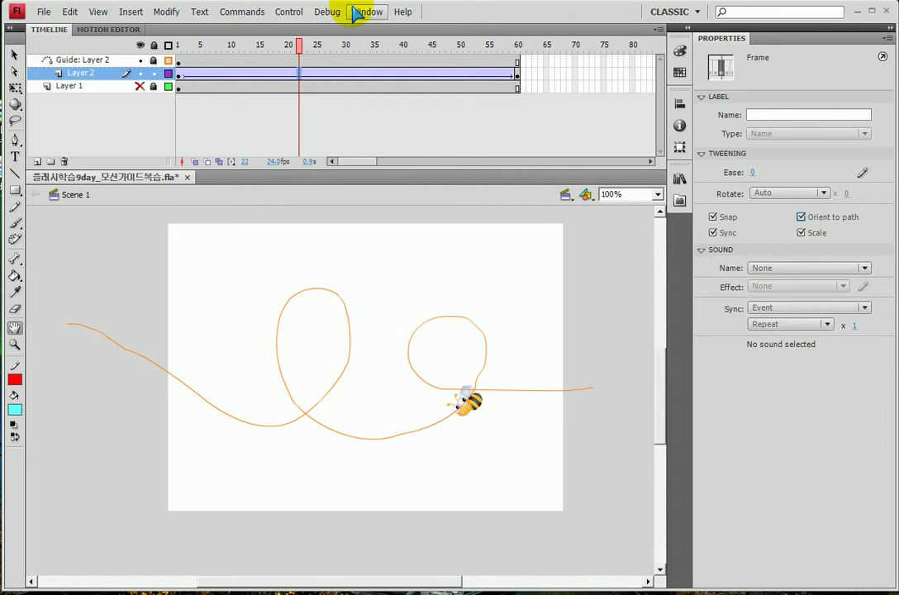
# Step: Scrub to frame 30 and test the movie to check the bee's orientation along the path
pyautogui.moveTo(310, 43); pyautogui.dragTo(349, 77)
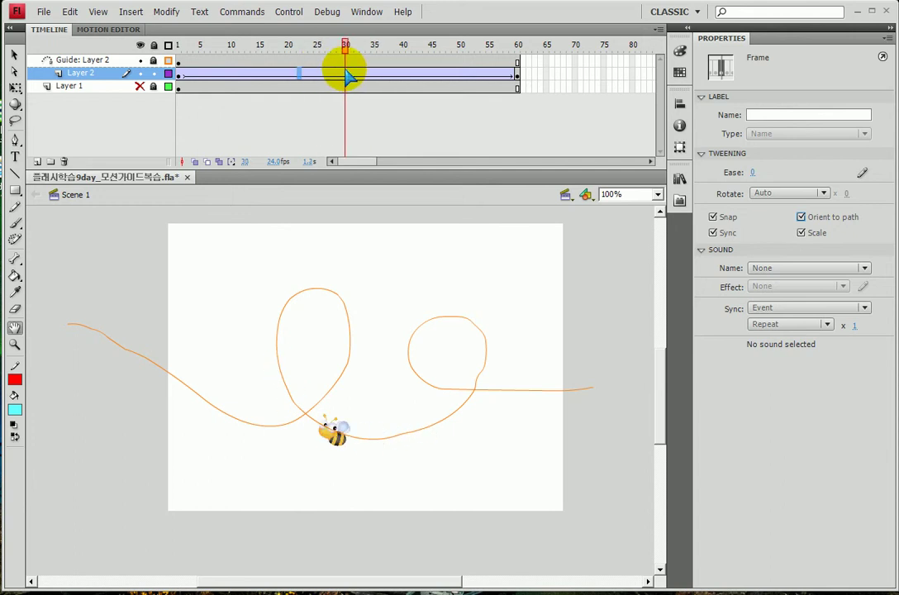
pyautogui.hotkey('ctrl', 'Return')
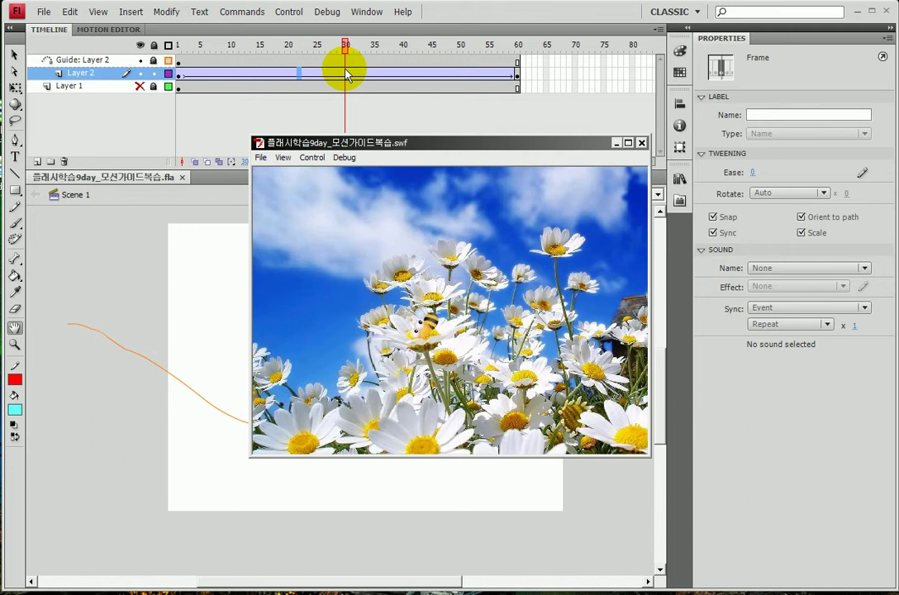
pyautogui.click(641, 143)
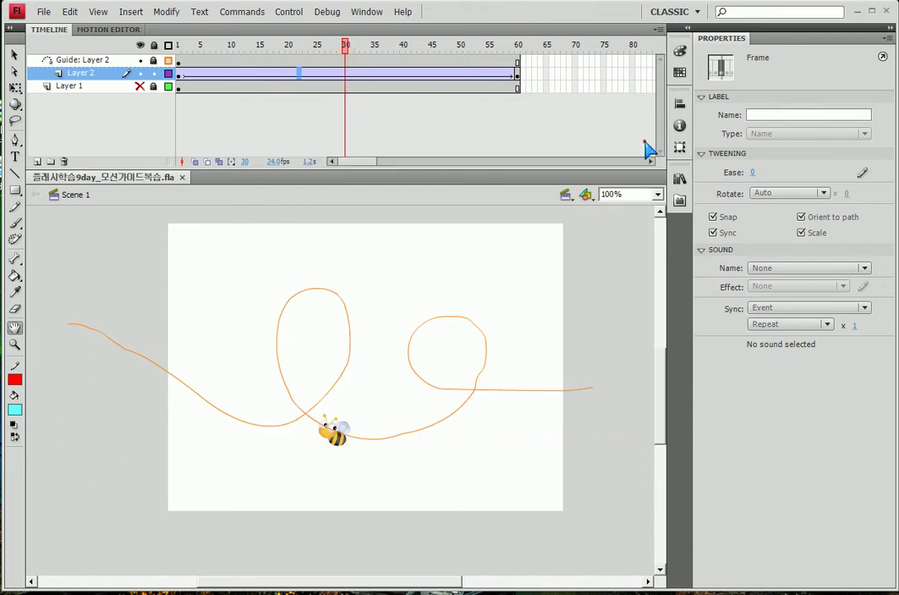
# Step: Hide all layers at once and select the guide layer
pyautogui.moveTo(132, 112)
pyautogui.mouseDown()
pyautogui.moveTo(170, 83)
pyautogui.moveTo(156, 116)
pyautogui.moveTo(121, 116)
pyautogui.moveTo(119, 87)
pyautogui.moveTo(149, 95)
pyautogui.mouseUp()
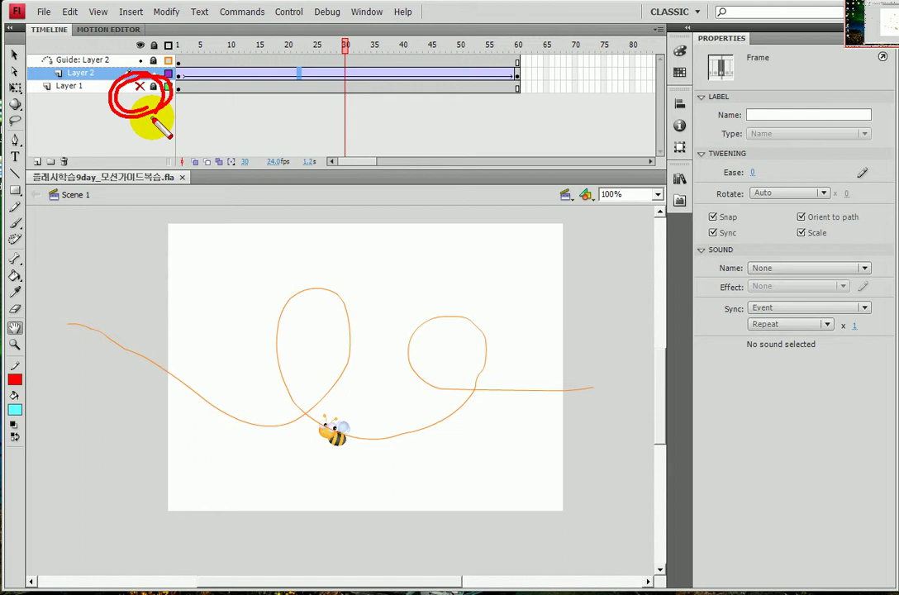
pyautogui.press('Escape')
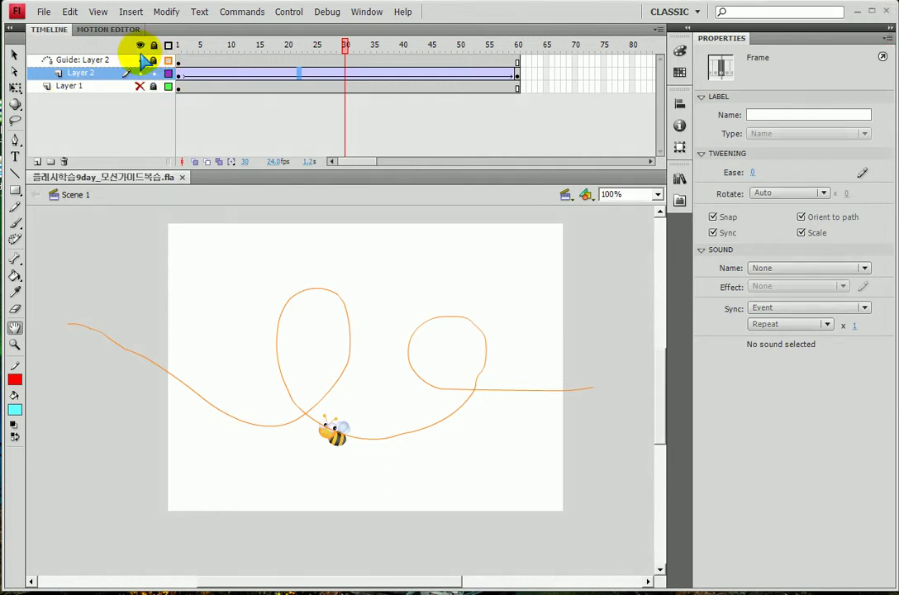
pyautogui.click(140, 46)
pyautogui.click(140, 45)
pyautogui.click(141, 46)
pyautogui.moveTo(136, 38); pyautogui.dragTo(132, 39)
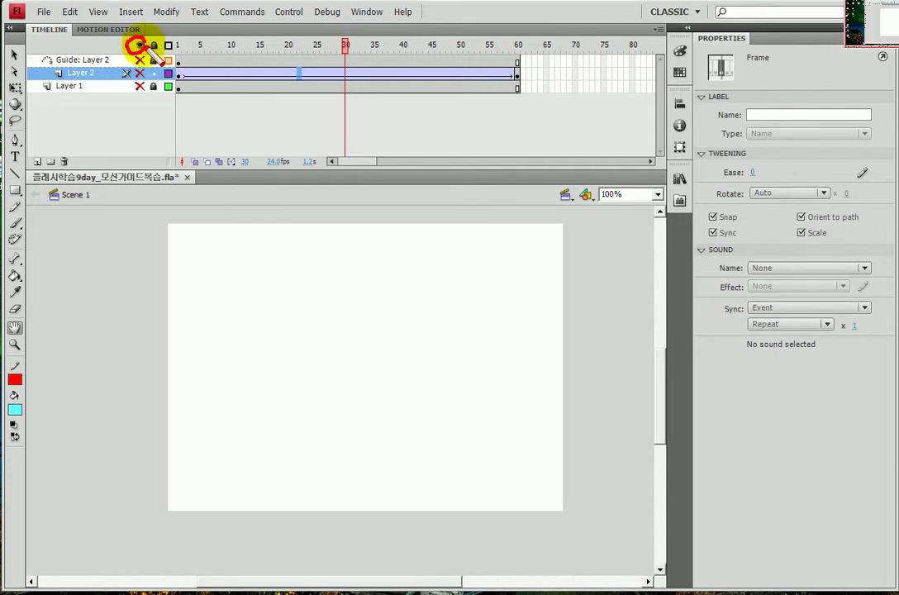
pyautogui.click(101, 59)
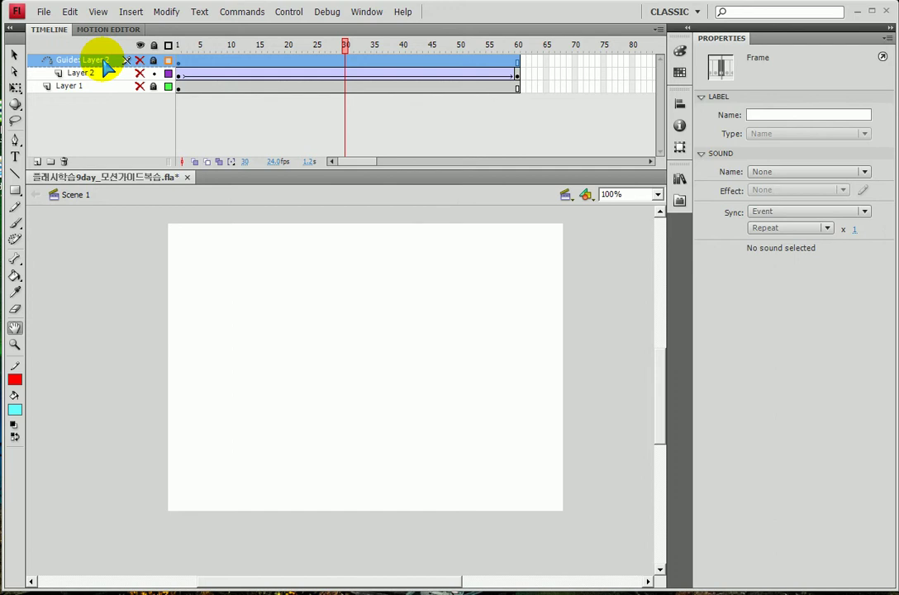
# Step: Add a new layer above the guide layer and place the butterfly Symbol 3 just outside the stage's left edge
pyautogui.click(36, 161)
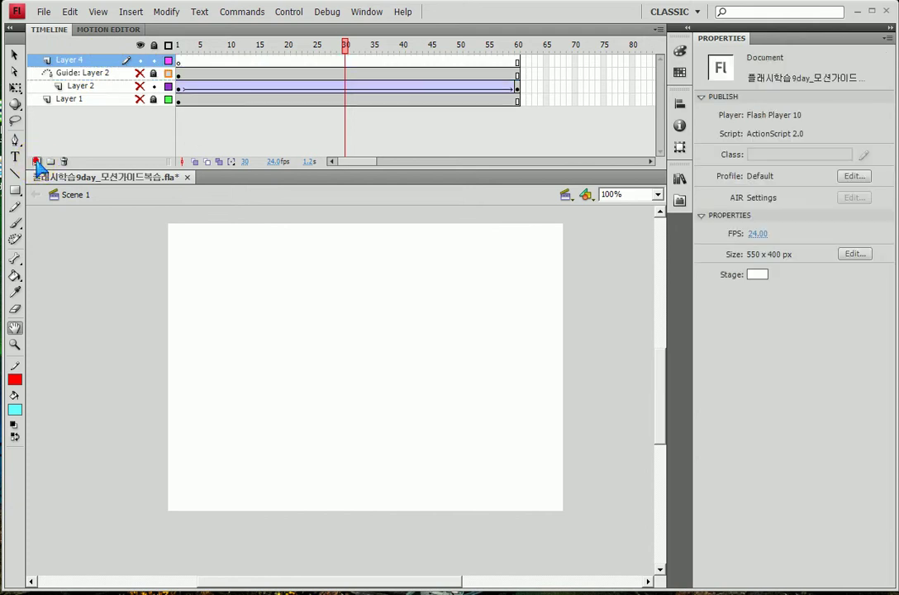
pyautogui.click(679, 180)
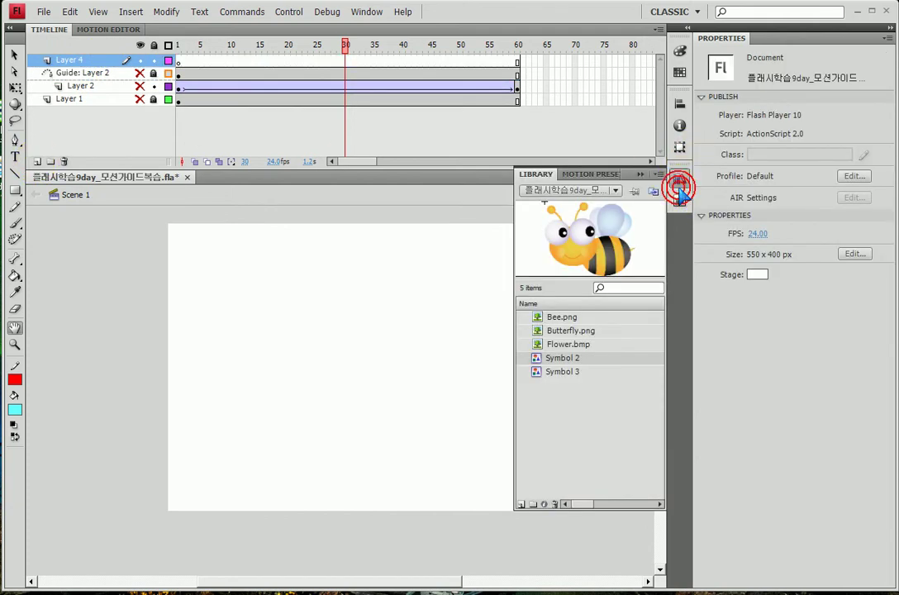
pyautogui.click(539, 375)
pyautogui.moveTo(612, 241); pyautogui.dragTo(120, 416)
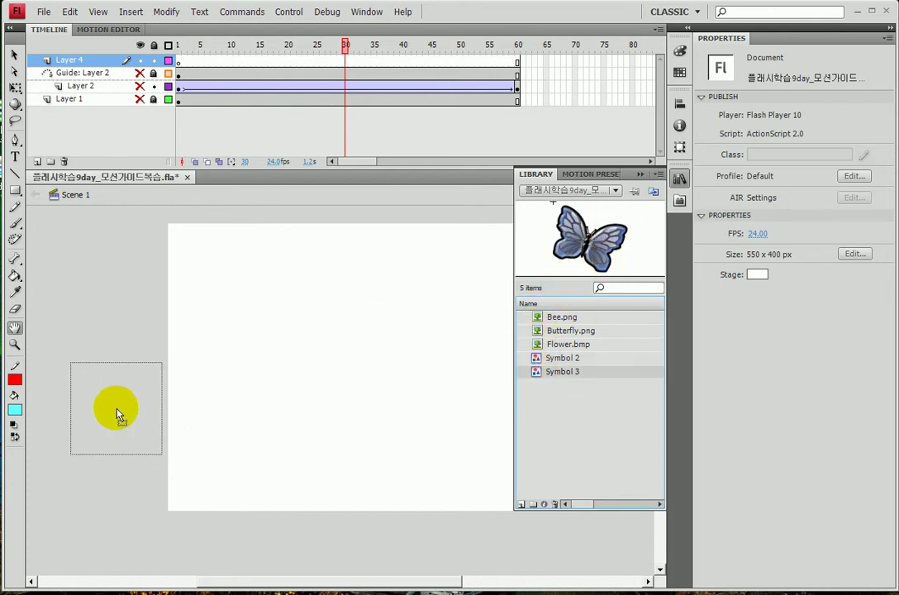
# Step: Scale the butterfly on Layer 4 proportionally to 42%
pyautogui.click(639, 174)
pyautogui.click(679, 148)
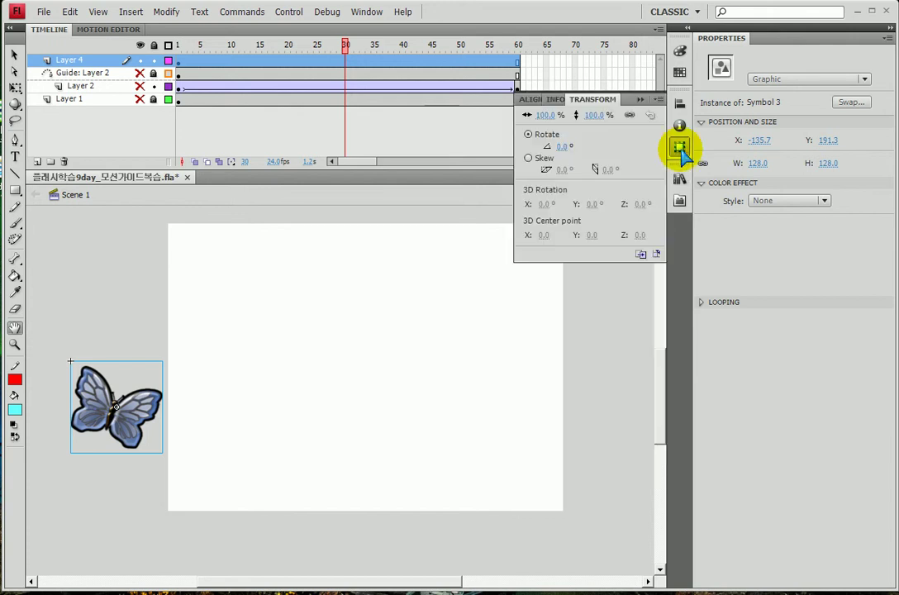
pyautogui.moveTo(544, 114); pyautogui.dragTo(503, 114)
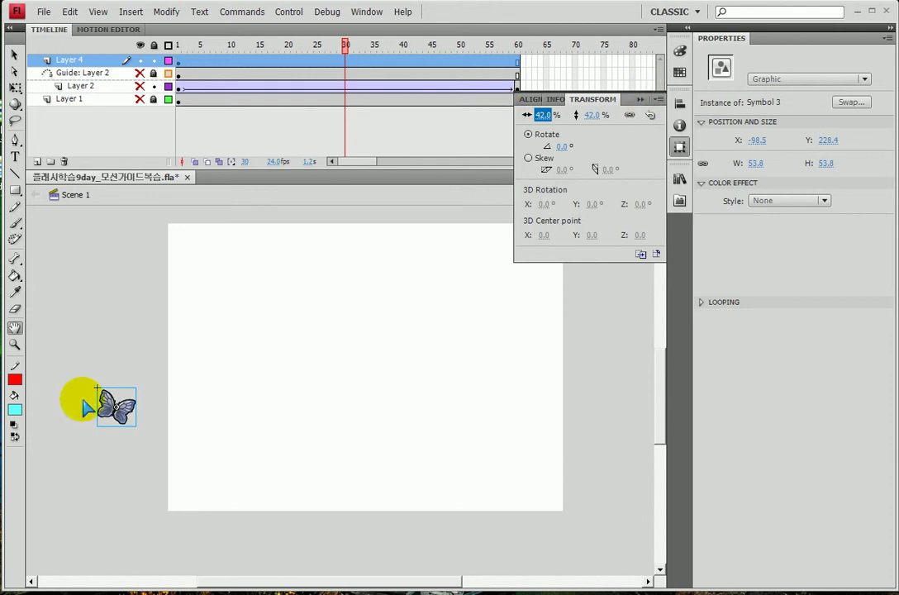
# Step: Rotate the butterfly clockwise to face the stage and position it outside the upper left edge at about X -28, Y 40
pyautogui.click(15, 87)
pyautogui.moveTo(132, 373); pyautogui.dragTo(147, 387)
pyautogui.click(14, 54)
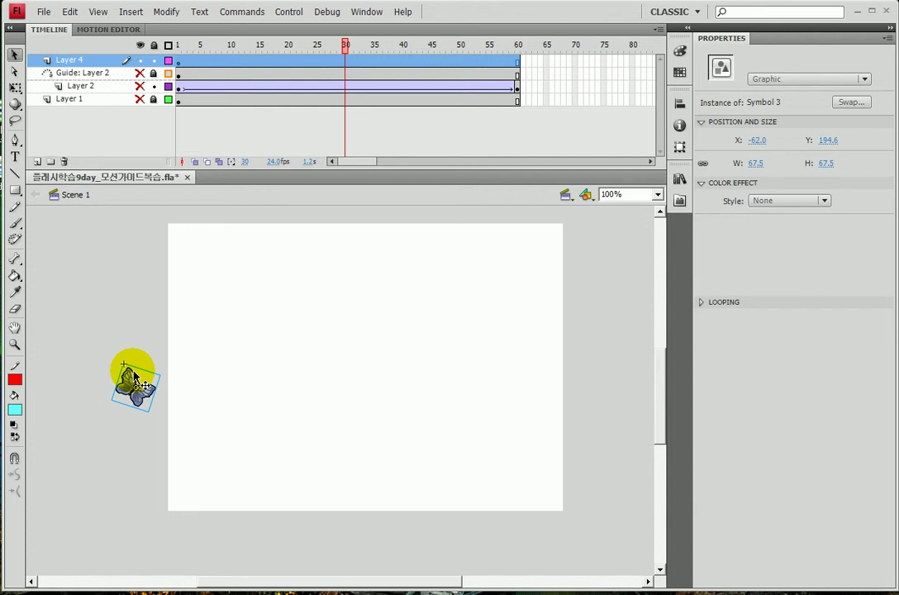
pyautogui.moveTo(115, 390); pyautogui.dragTo(94, 267)
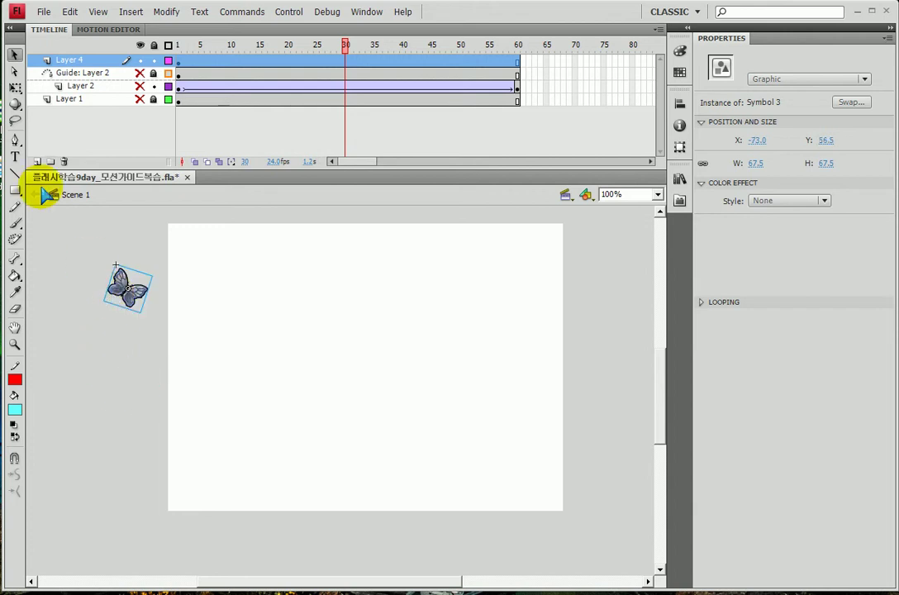
pyautogui.click(15, 87)
pyautogui.moveTo(157, 268); pyautogui.dragTo(168, 299)
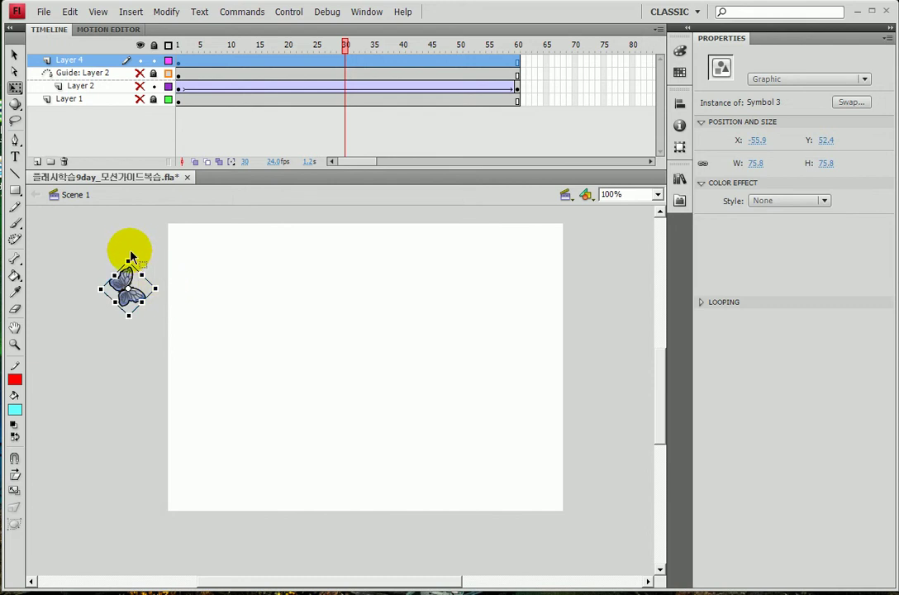
pyautogui.moveTo(130, 258); pyautogui.dragTo(136, 297)
pyautogui.moveTo(159, 243); pyautogui.dragTo(140, 233)
pyautogui.click(15, 58)
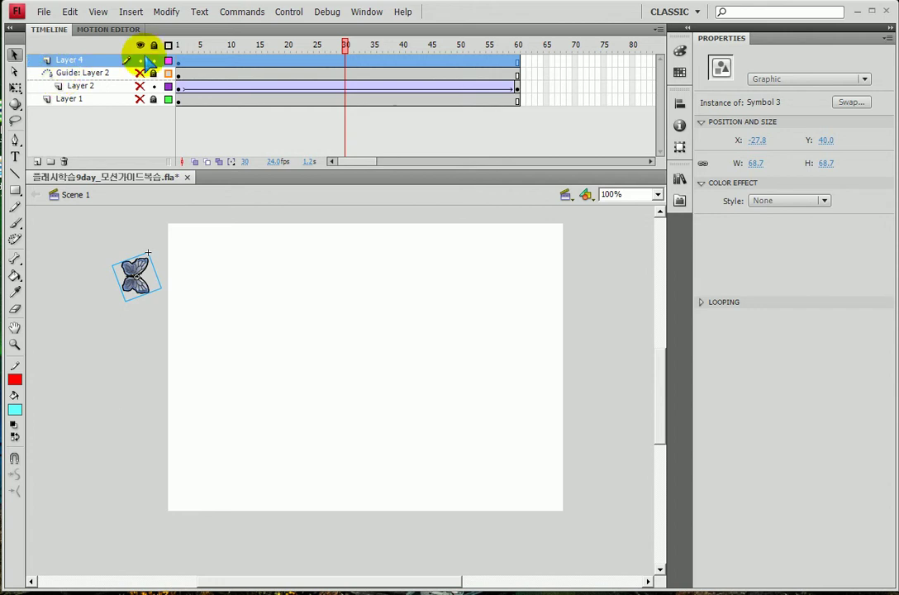
# Step: Move Layer 4's first keyframe to frame 10 and insert a keyframe at frame 70
pyautogui.click(181, 62)
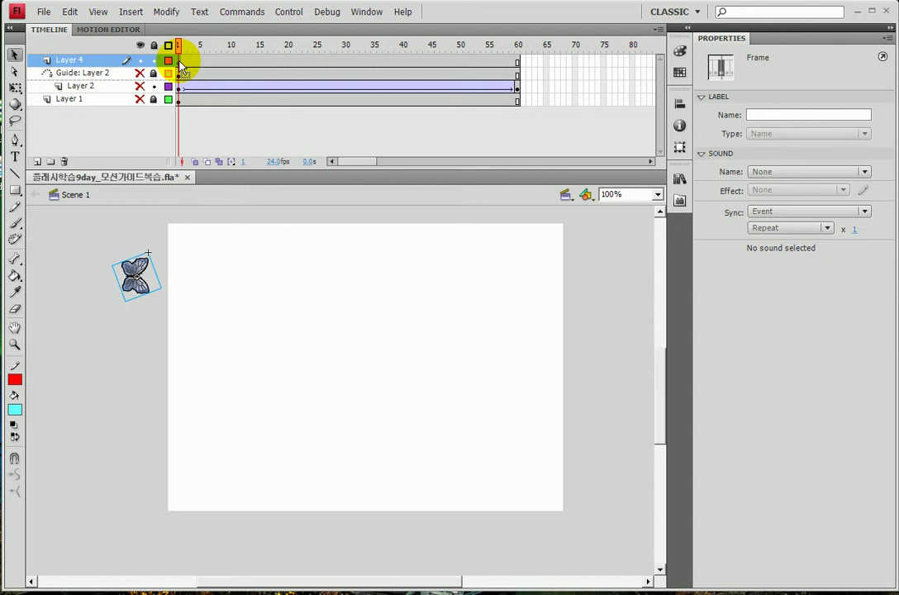
pyautogui.moveTo(178, 61); pyautogui.dragTo(230, 60)
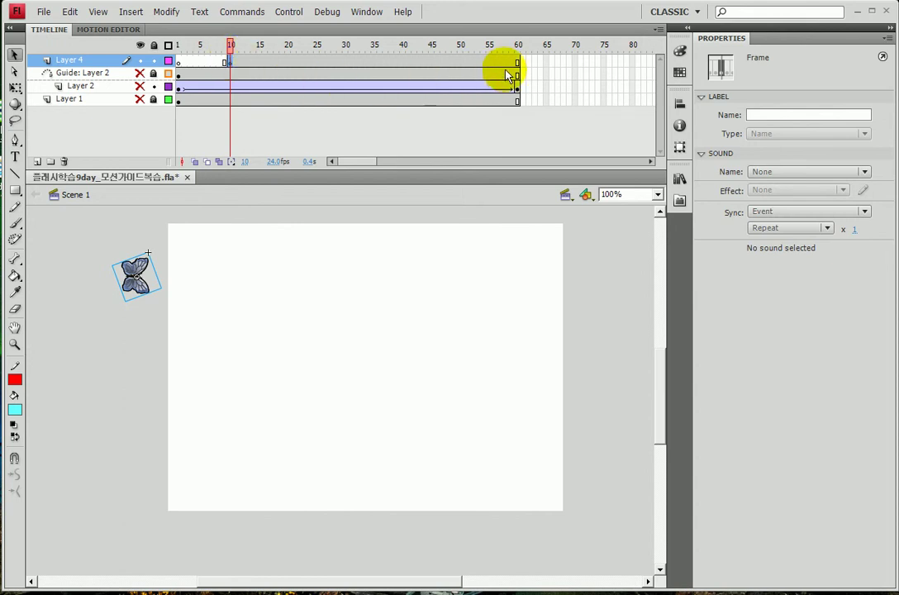
pyautogui.click(576, 62)
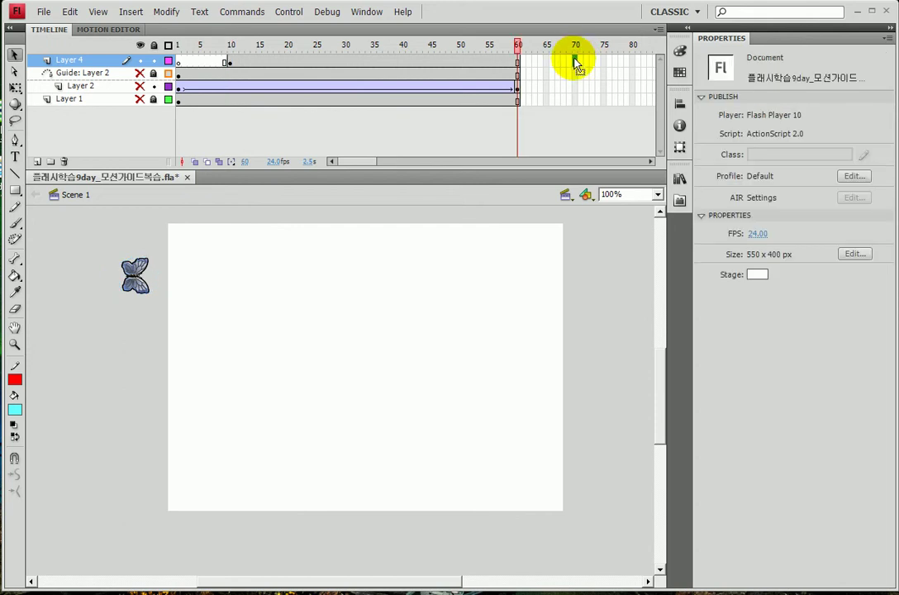
pyautogui.press('F6')
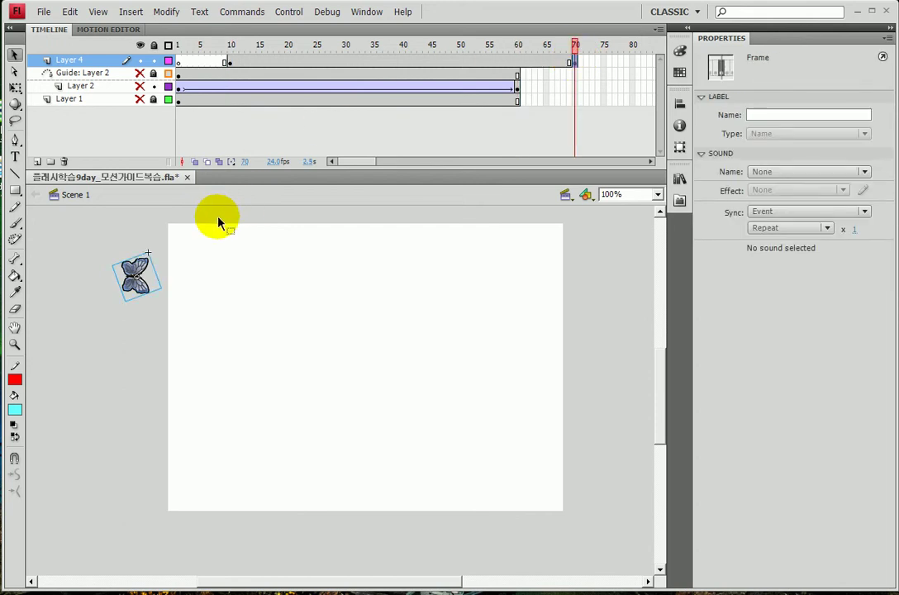
# Step: At frame 70, move the butterfly outside the stage's upper right edge to about X 580, Y 50 and rotate it
pyautogui.moveTo(145, 286); pyautogui.dragTo(608, 307)
pyautogui.click(15, 86)
pyautogui.moveTo(566, 281); pyautogui.dragTo(464, 327)
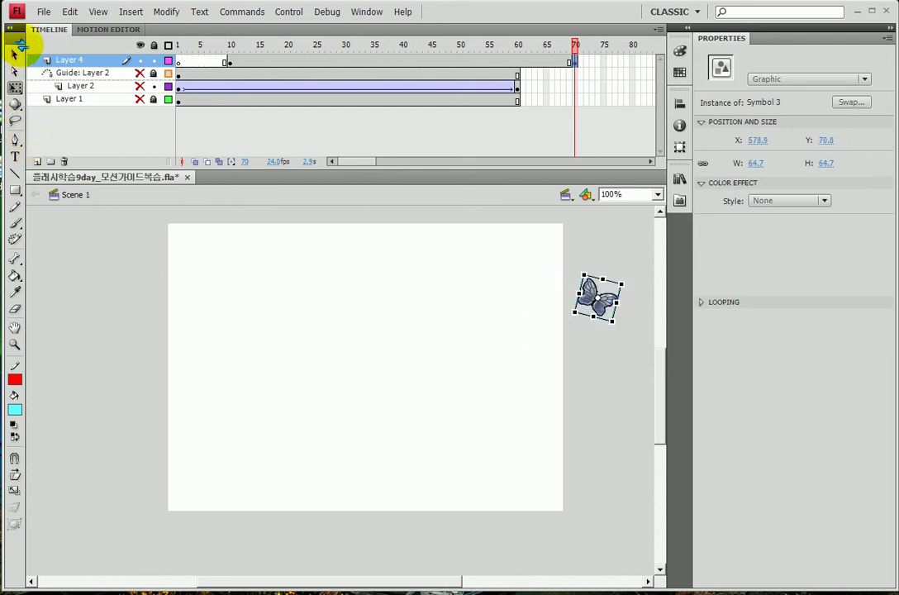
pyautogui.moveTo(629, 276); pyautogui.dragTo(625, 290)
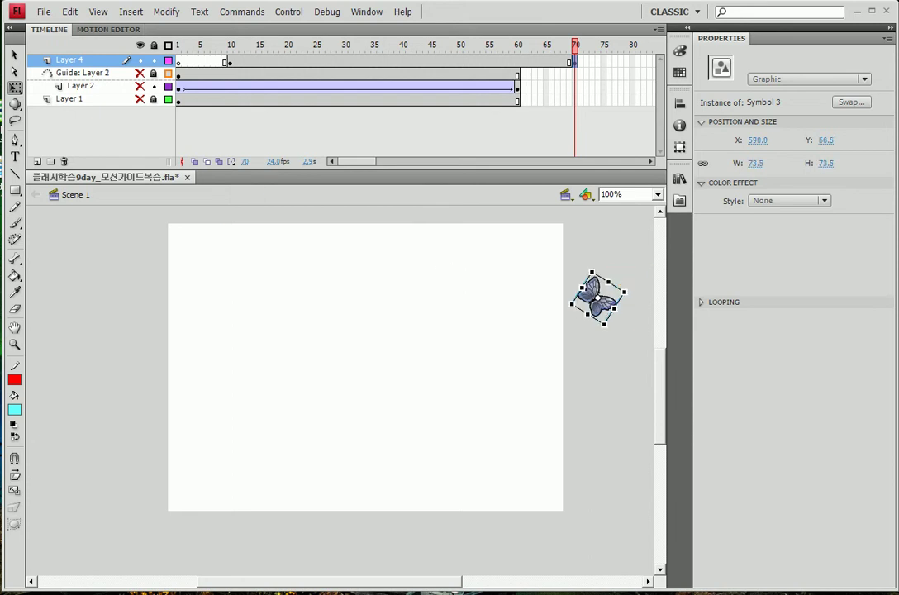
pyautogui.click(14, 56)
pyautogui.click(596, 290)
pyautogui.moveTo(597, 291); pyautogui.dragTo(588, 277)
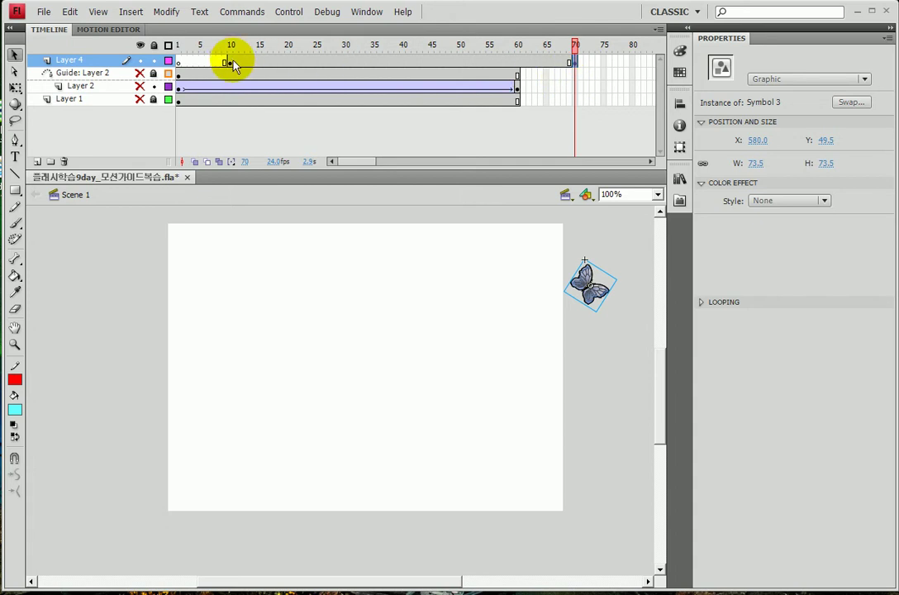
# Step: Create a classic tween on Layer 4 between frames 10 and 70, and scrub through its start
pyautogui.rightClick(394, 62)
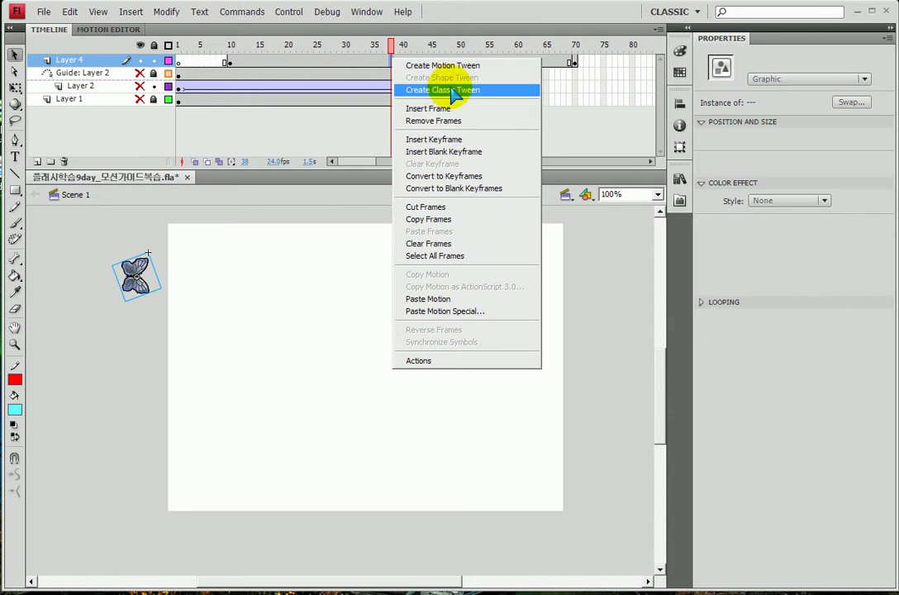
pyautogui.click(451, 87)
pyautogui.moveTo(237, 44); pyautogui.dragTo(269, 52)
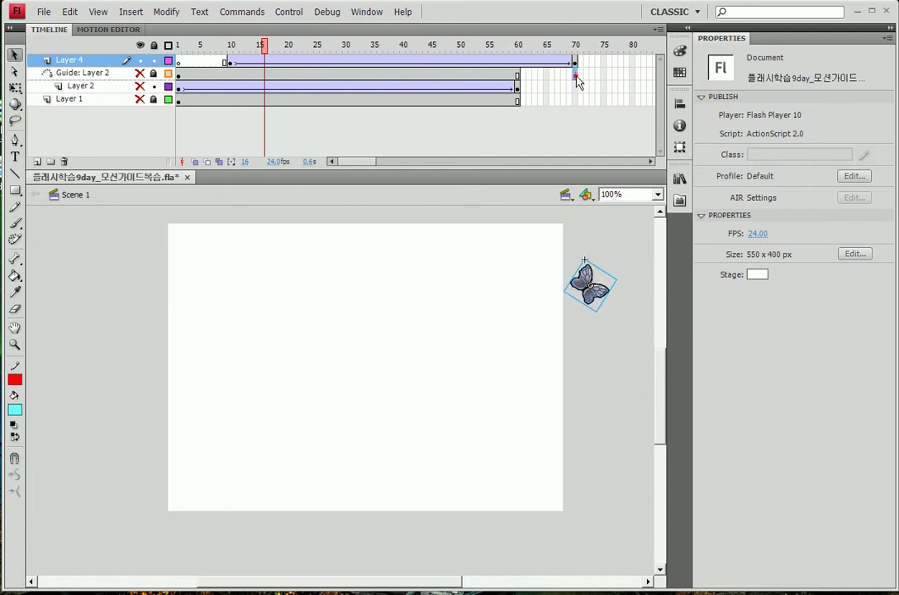
pyautogui.click(576, 74)
pyautogui.moveTo(576, 75); pyautogui.dragTo(576, 100)
pyautogui.click(633, 63)
pyautogui.click(635, 64)
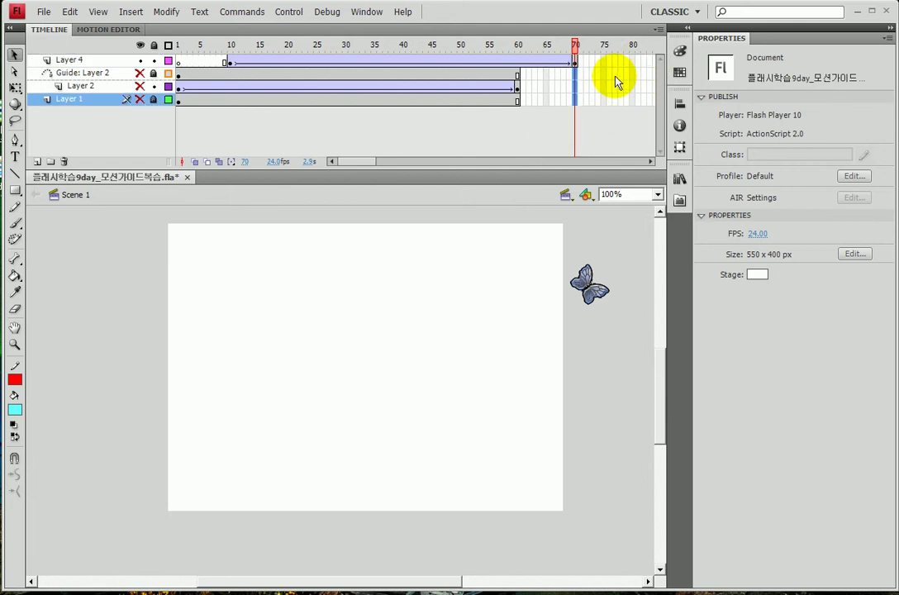
pyautogui.click(625, 73)
pyautogui.click(634, 63)
pyautogui.click(634, 73)
pyautogui.moveTo(574, 73); pyautogui.dragTo(577, 114)
pyautogui.click(632, 86)
pyautogui.click(633, 73)
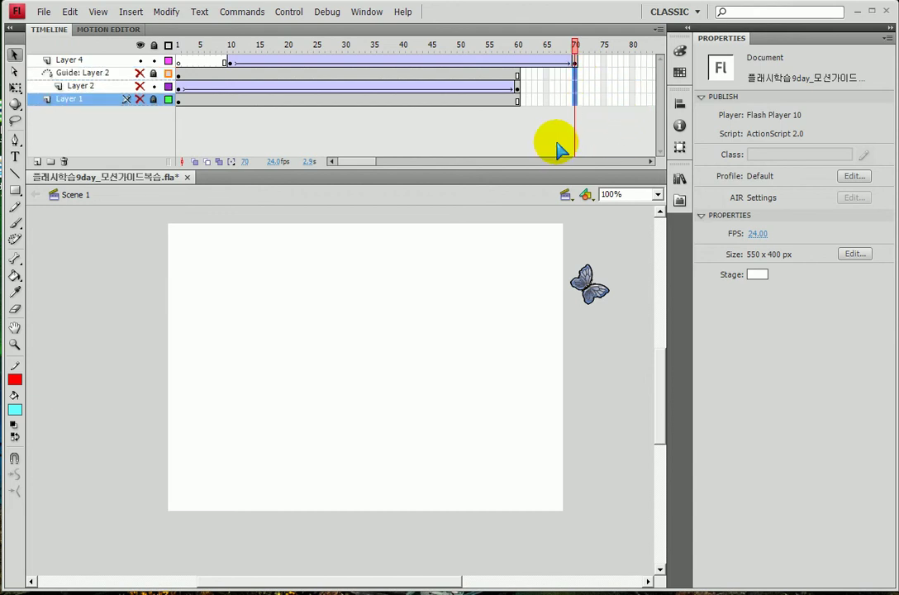
pyautogui.click(624, 86)
pyautogui.click(643, 73)
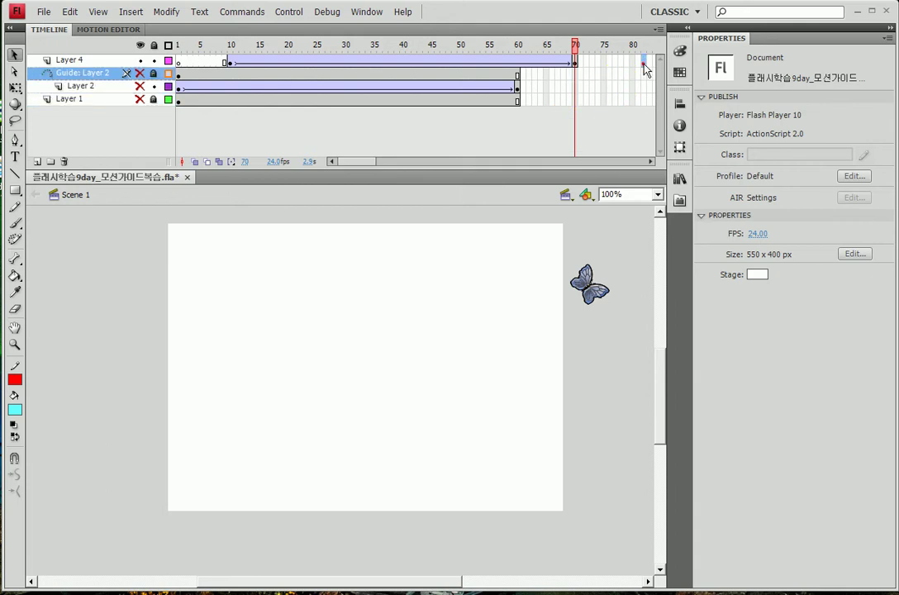
pyautogui.click(642, 63)
# Step: Extend the Layer 2 guide, Layer 2 and Layer 1 to frame 70, and test the movie
pyautogui.moveTo(575, 70); pyautogui.dragTo(576, 105)
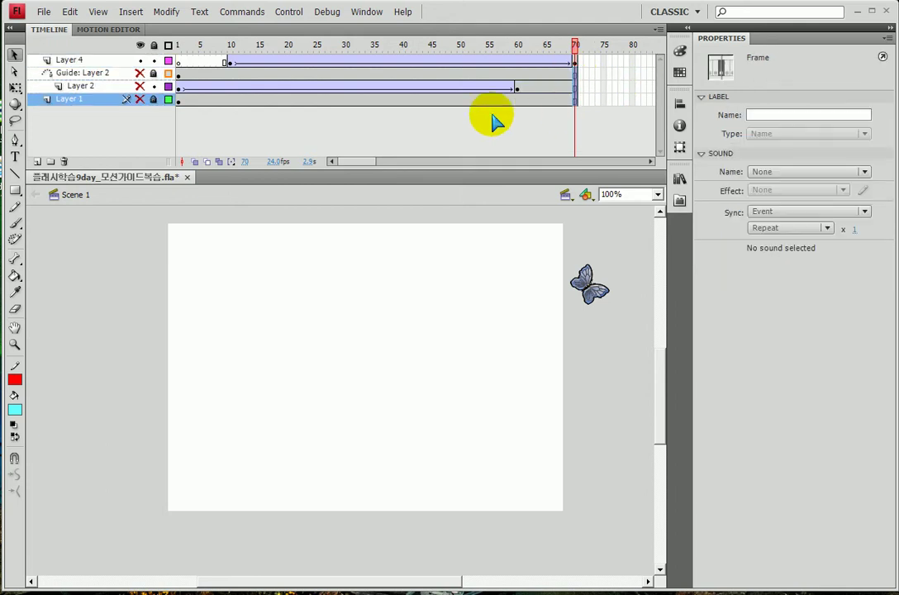
pyautogui.press('F5')
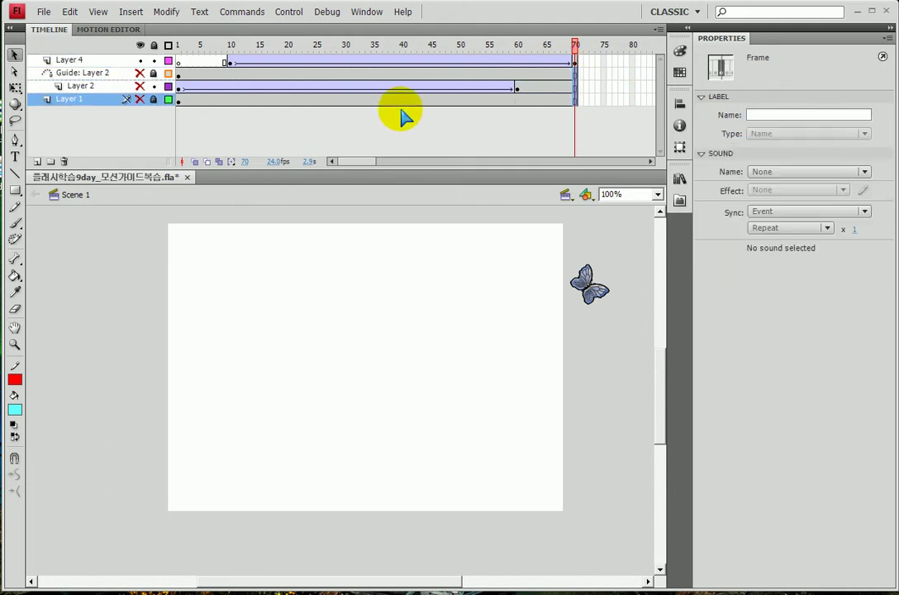
pyautogui.hotkey('ctrl', 'Return')
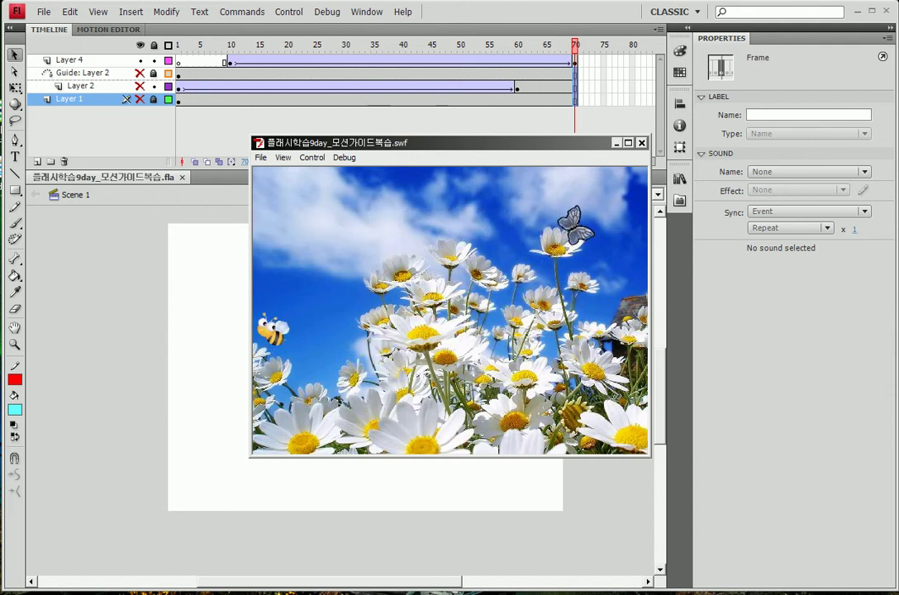
pyautogui.click(640, 142)
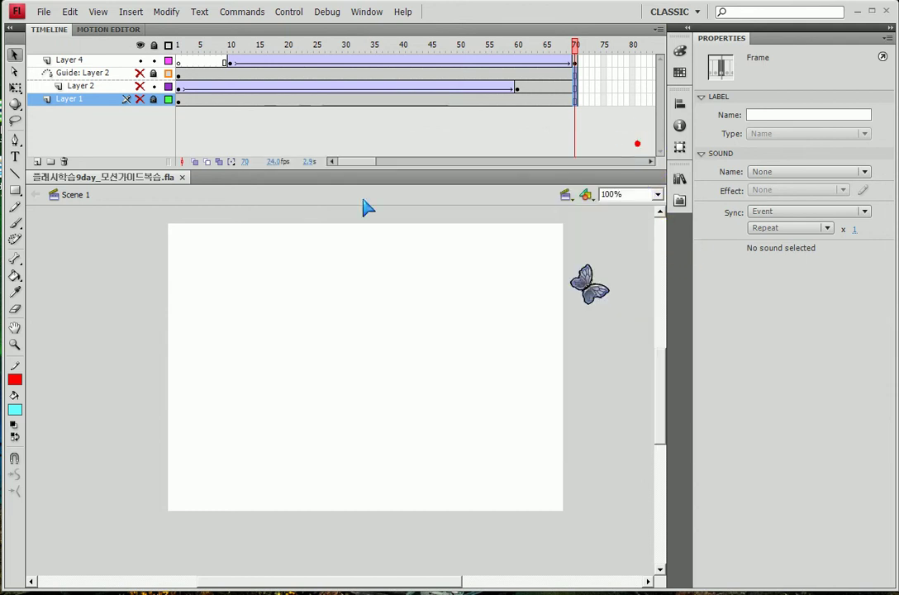
# Step: Add a classic motion guide to Layer 4 and lock Layer 4
pyautogui.click(75, 63)
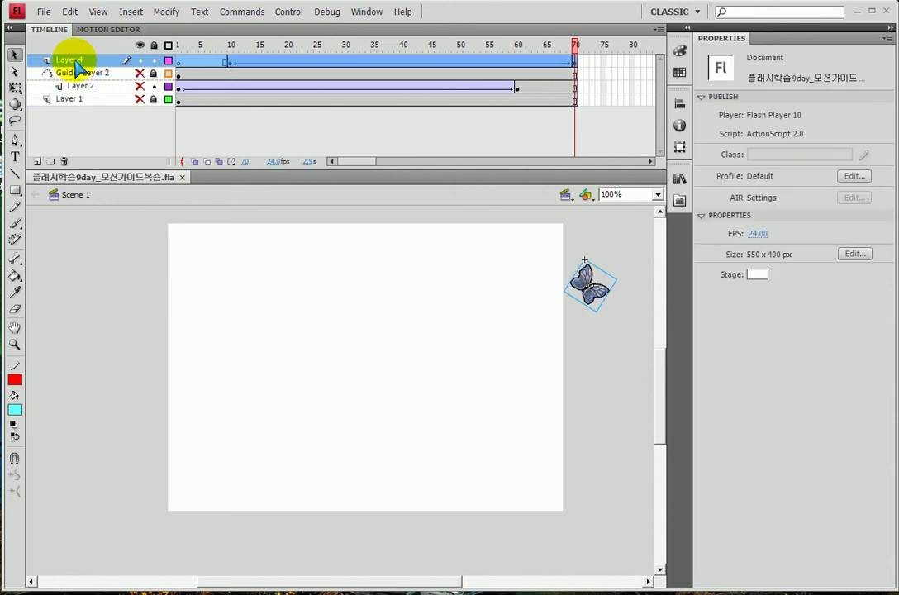
pyautogui.rightClick(76, 64)
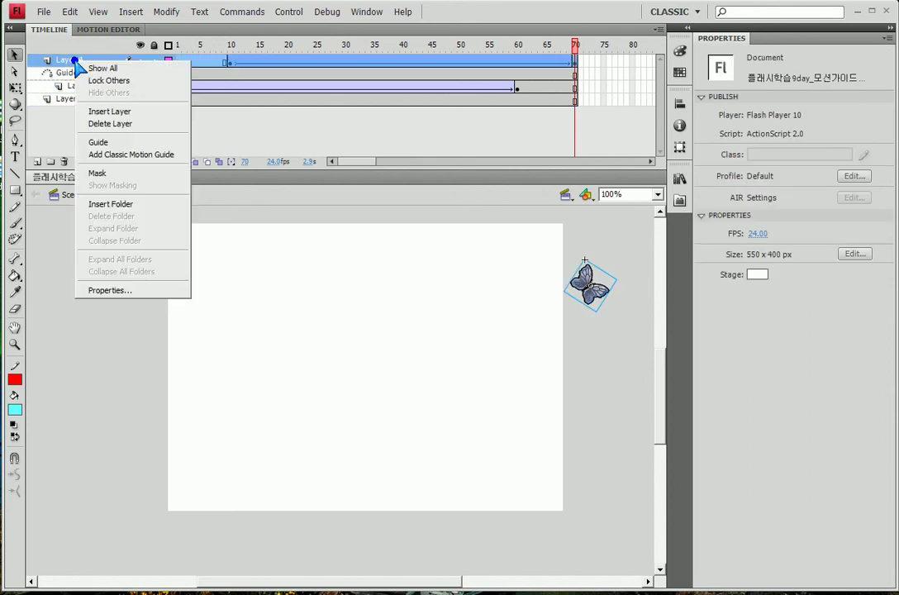
pyautogui.click(106, 157)
pyautogui.click(139, 73)
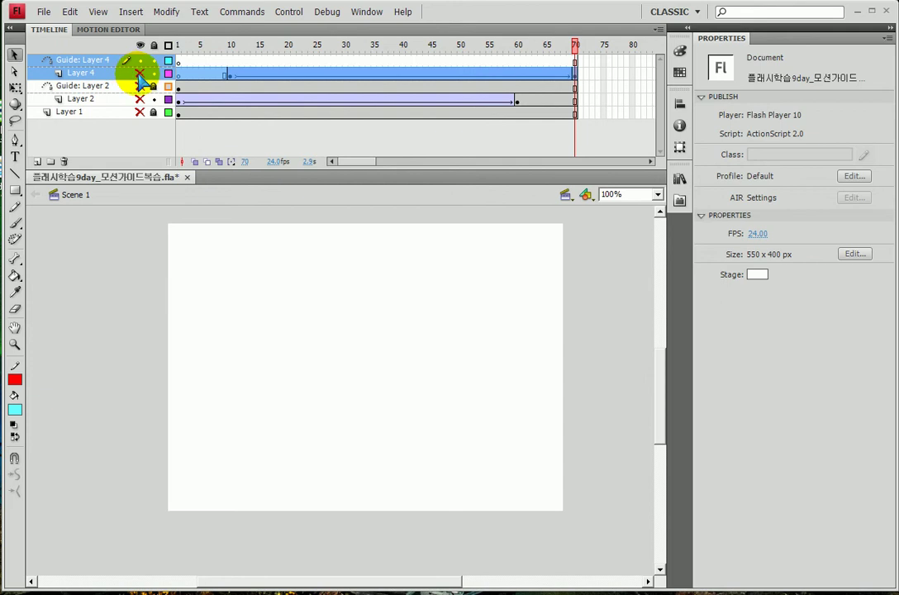
pyautogui.click(140, 73)
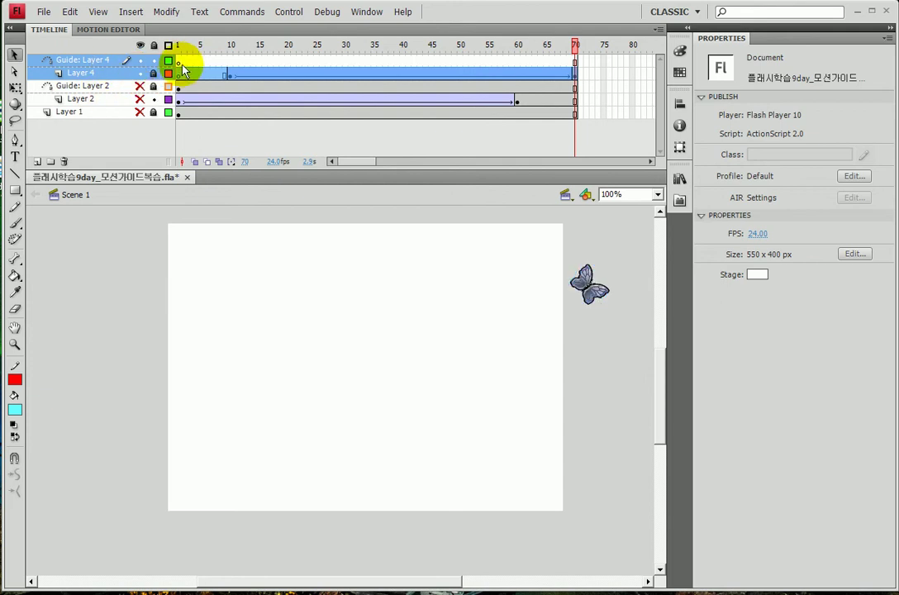
# Step: On Layer 4's guide layer, draw a double-looped Pencil path from the butterfly across the stage to beyond its right edge, and lock the guide
pyautogui.click(178, 61)
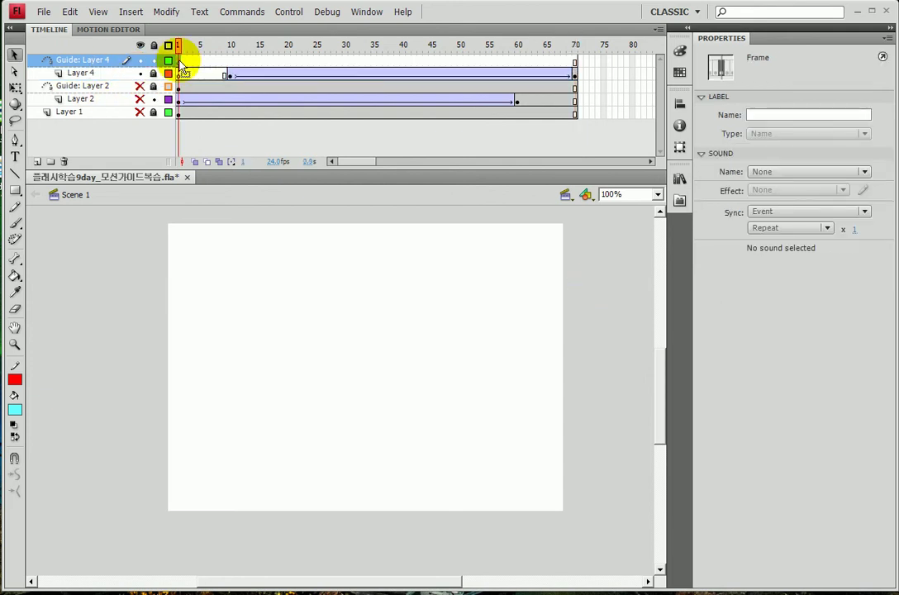
pyautogui.click(230, 61)
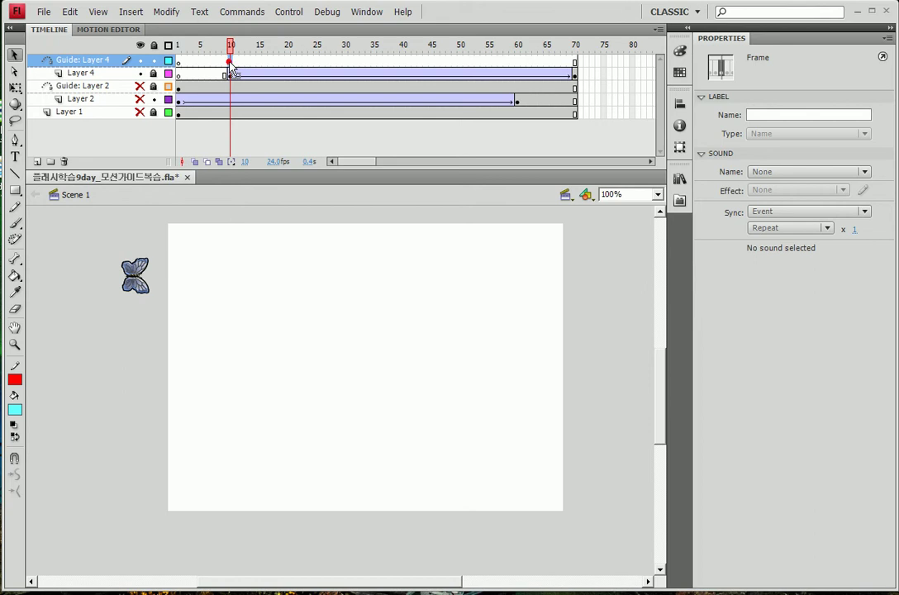
pyautogui.click(178, 61)
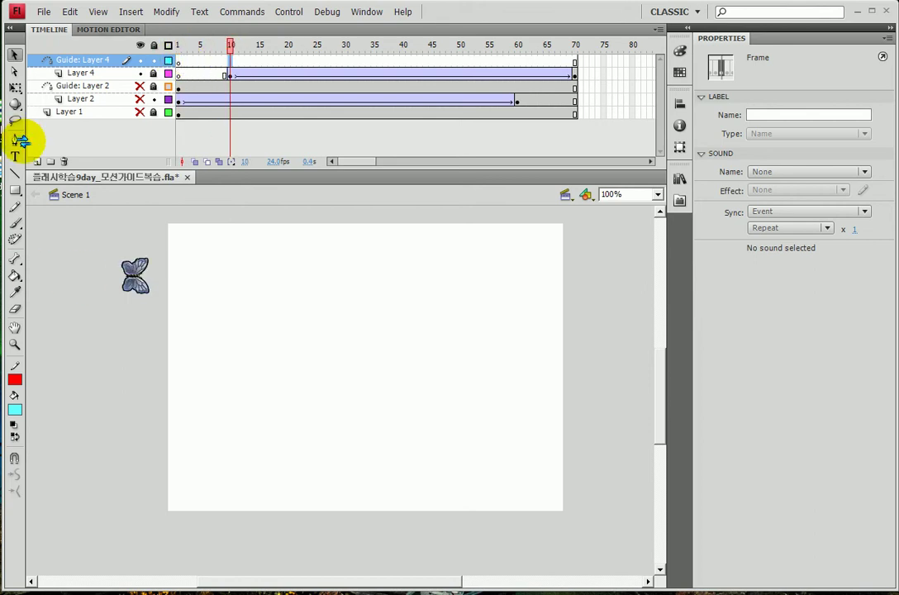
pyautogui.click(15, 207)
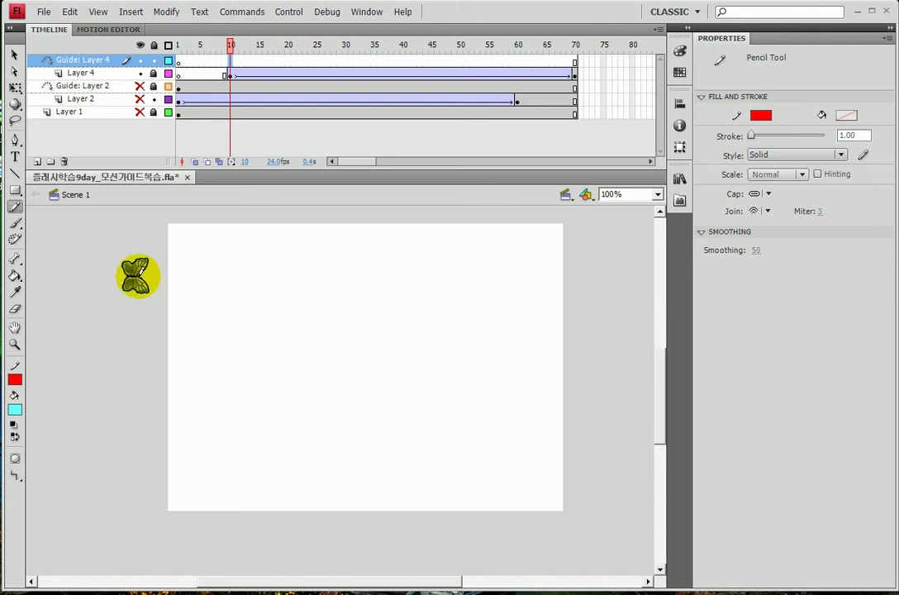
pyautogui.moveTo(193, 275)
pyautogui.mouseDown()
pyautogui.moveTo(248, 299)
pyautogui.moveTo(281, 336)
pyautogui.moveTo(291, 381)
pyautogui.moveTo(280, 404)
pyautogui.moveTo(248, 383)
pyautogui.moveTo(257, 343)
pyautogui.moveTo(356, 347)
pyautogui.moveTo(403, 397)
pyautogui.moveTo(378, 418)
pyautogui.moveTo(360, 362)
pyautogui.moveTo(390, 330)
pyautogui.moveTo(446, 357)
pyautogui.moveTo(475, 348)
pyautogui.moveTo(515, 283)
pyautogui.moveTo(547, 270)
pyautogui.moveTo(587, 273)
pyautogui.mouseUp()
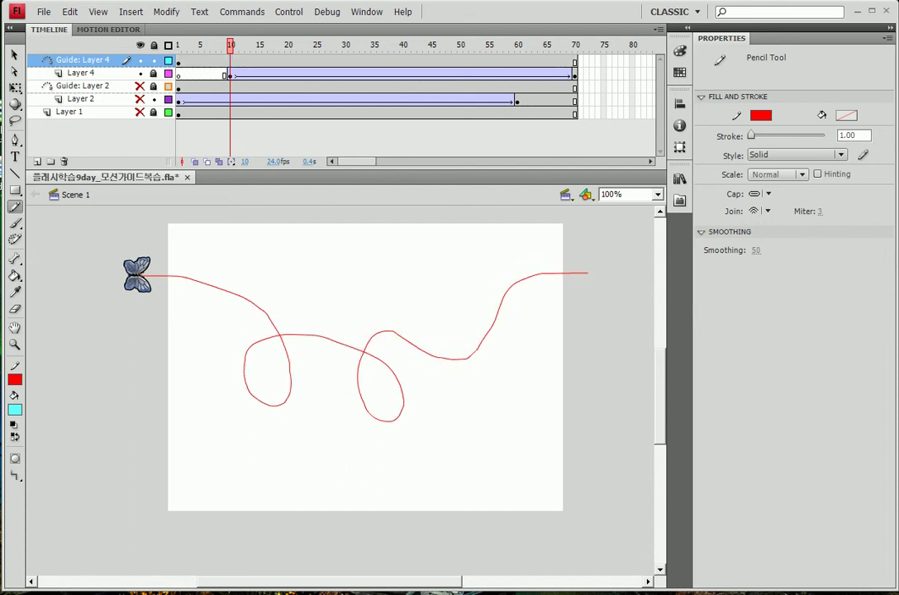
pyautogui.click(154, 61)
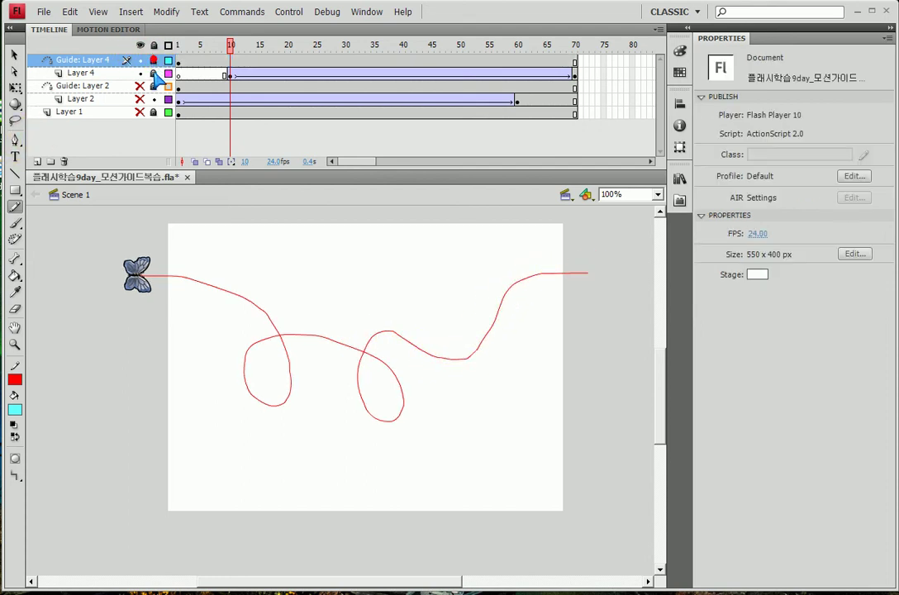
# Step: Display Layer 4's guide as an outline and align the butterfly at frame 10 with the guide's starting end
pyautogui.click(231, 74)
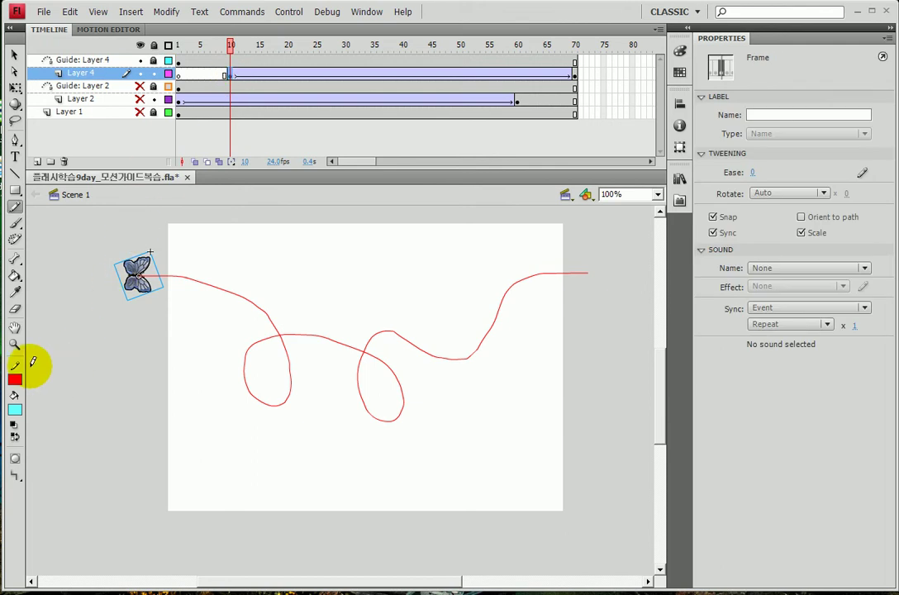
pyautogui.click(15, 344)
pyautogui.moveTo(103, 229); pyautogui.dragTo(190, 272)
pyautogui.click(169, 72)
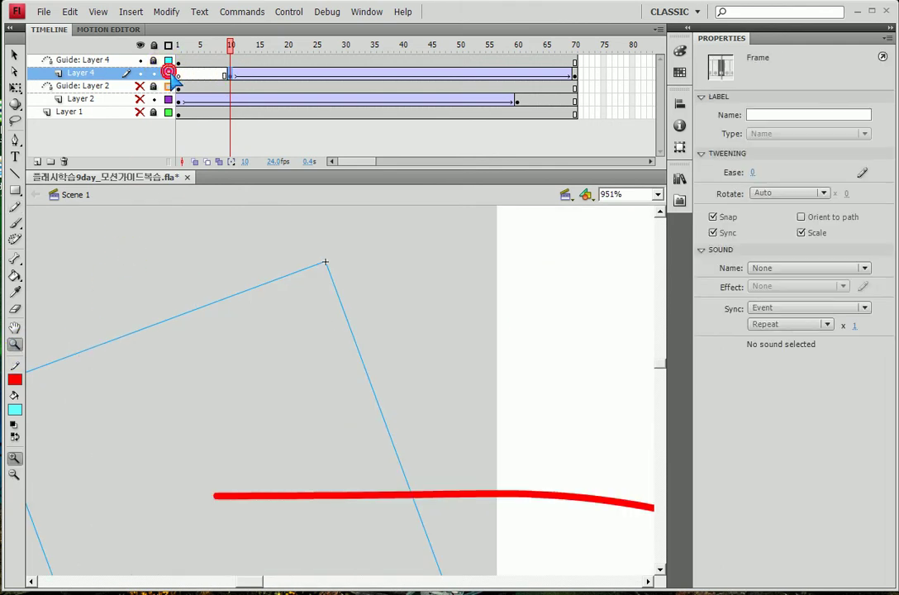
pyautogui.click(170, 73)
pyautogui.click(168, 61)
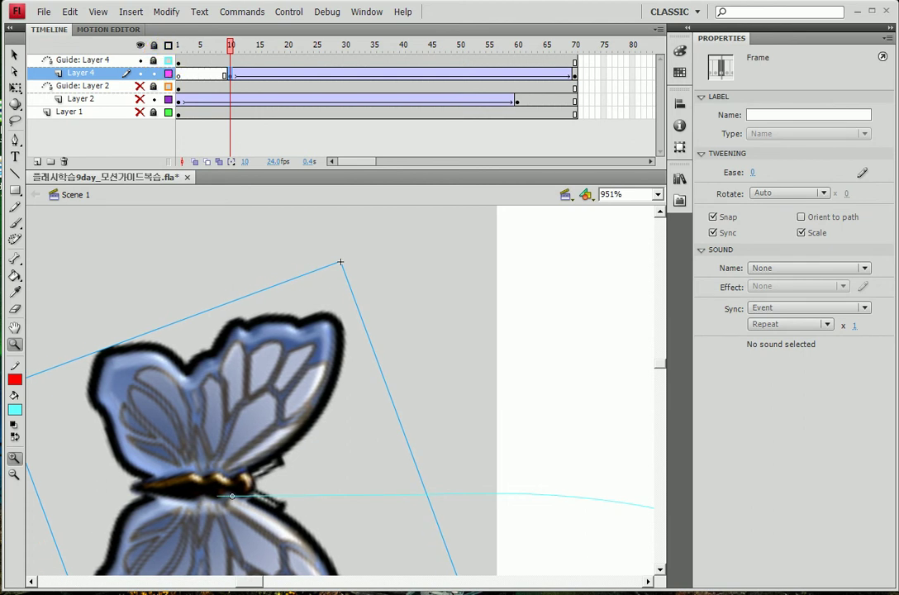
# Step: At frame 70 of Layer 4, nudge the butterfly up onto the guide's end beyond the stage
pyautogui.doubleClick(17, 346)
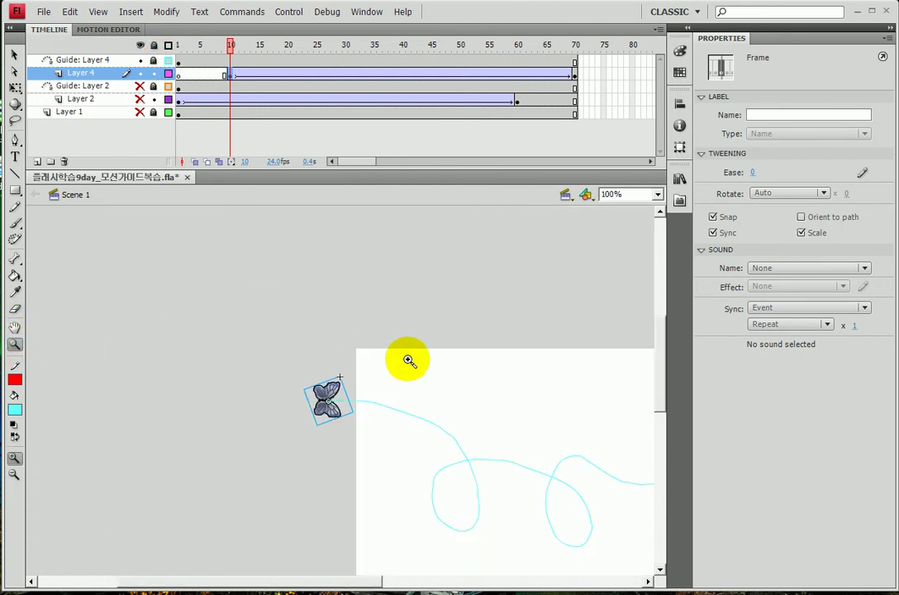
pyautogui.click(494, 378)
pyautogui.doubleClick(19, 347)
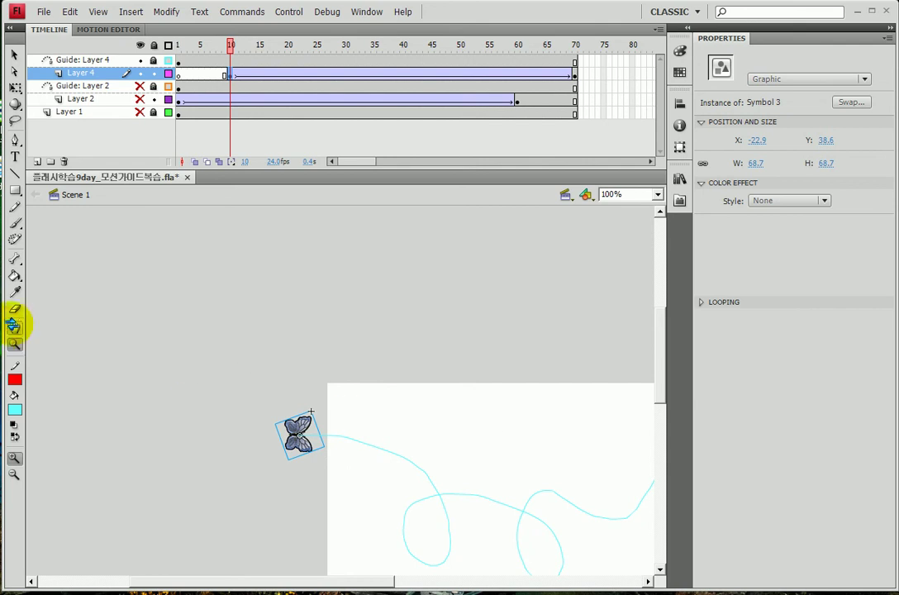
pyautogui.moveTo(524, 454); pyautogui.dragTo(287, 379)
pyautogui.scroll(1, 332, 311)
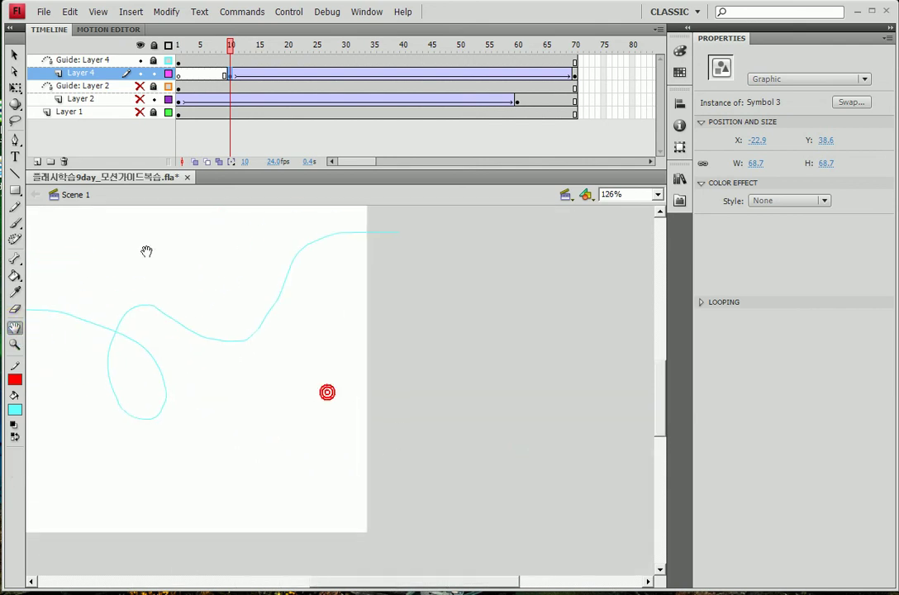
pyautogui.click(14, 54)
pyautogui.click(575, 74)
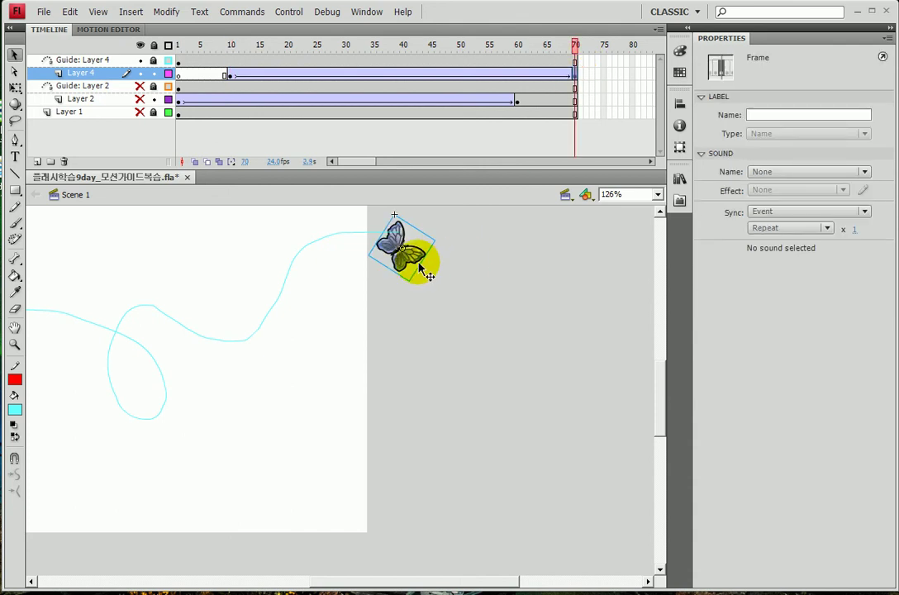
pyautogui.moveTo(384, 285); pyautogui.dragTo(425, 396)
pyautogui.press('Up')
pyautogui.press('Up')
pyautogui.press('Up')
pyautogui.press('Up')
pyautogui.press('Up')
pyautogui.press('Up')
pyautogui.press('Up')
pyautogui.press('Up')
pyautogui.press('Up')
pyautogui.press('Up')
pyautogui.press('Up')
pyautogui.press('Up')
pyautogui.press('Up')
pyautogui.press('Up')
pyautogui.press('Up')
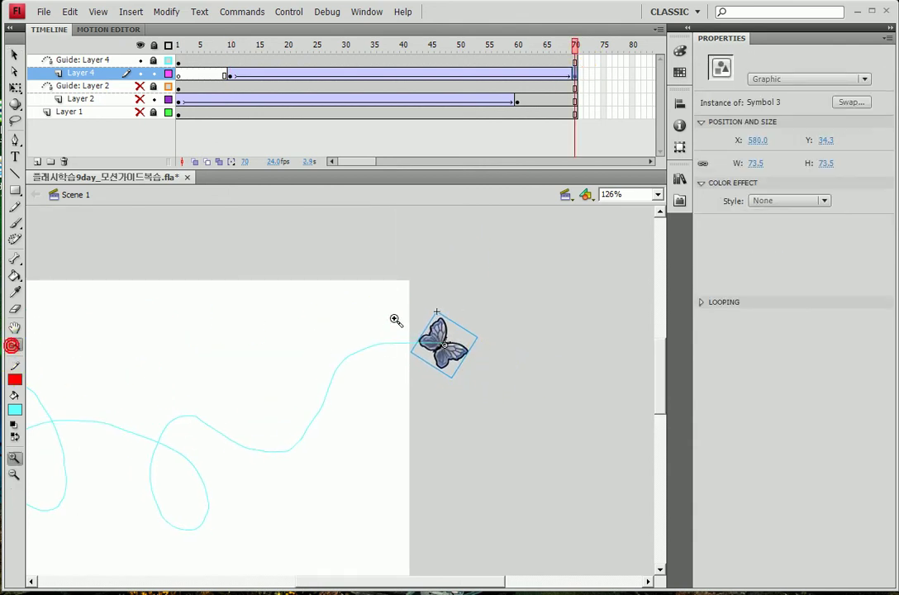
# Step: Rotate the frame 70 butterfly with Free Transform to face along the guide, and nudge its centre onto the line at about X 604.0, Y 40.6
pyautogui.moveTo(396, 340); pyautogui.dragTo(504, 418)
pyautogui.click(16, 87)
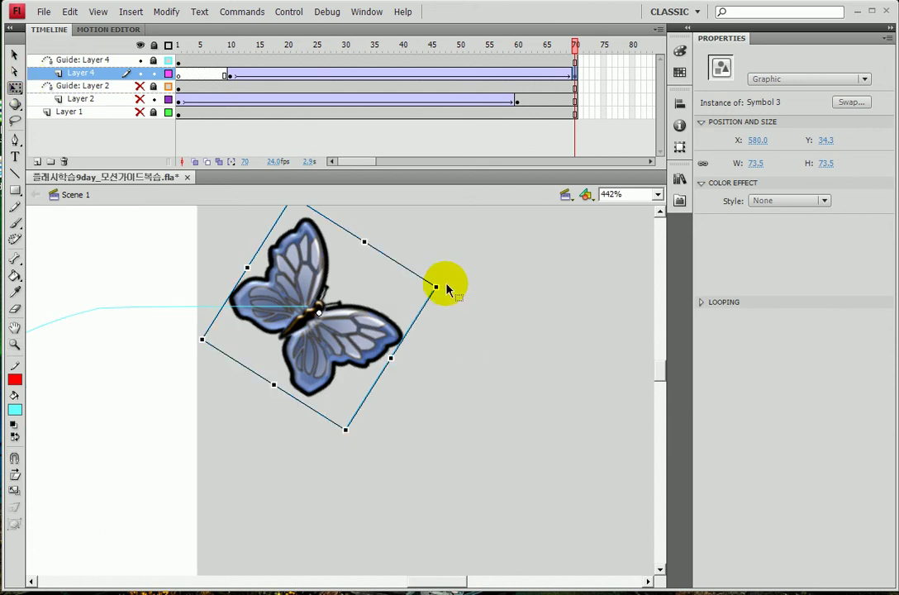
pyautogui.moveTo(442, 279); pyautogui.dragTo(417, 385)
pyautogui.press('Left')
pyautogui.press('Left')
pyautogui.press('Left')
pyautogui.press('Left')
pyautogui.press('Left')
pyautogui.press('Left')
pyautogui.press('Left')
pyautogui.press('Left')
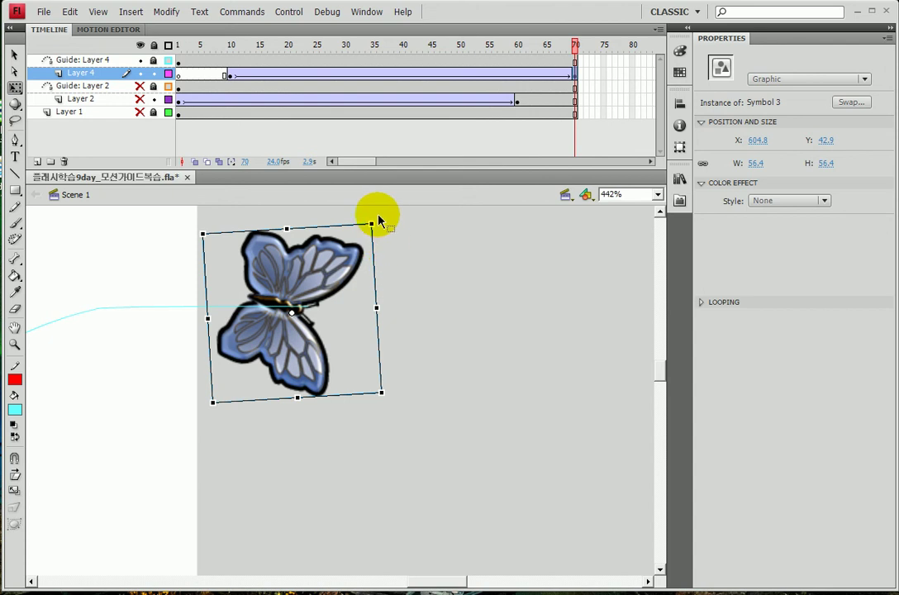
pyautogui.press('Left')
pyautogui.press('Up')
pyautogui.press('Up')
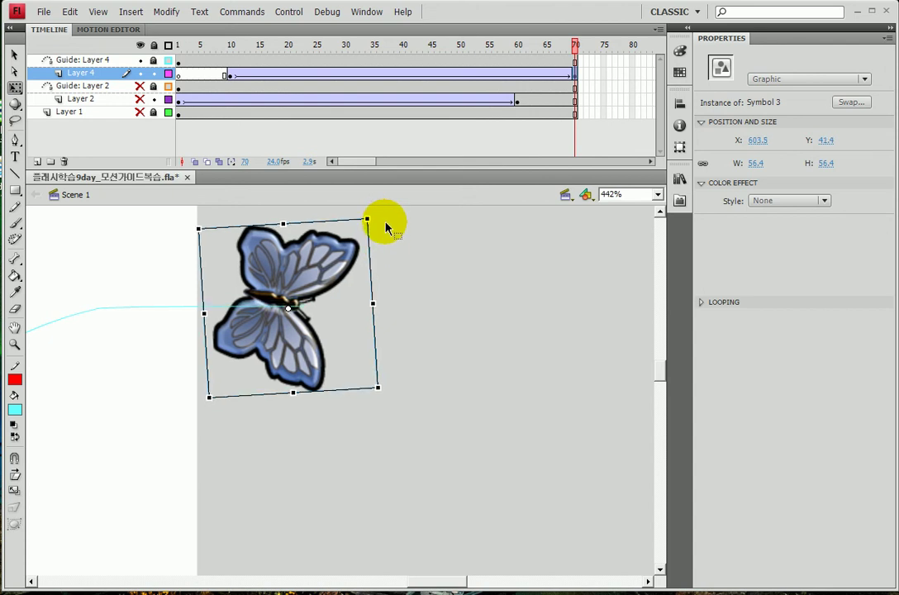
pyautogui.press('Right')
pyautogui.press('Up')
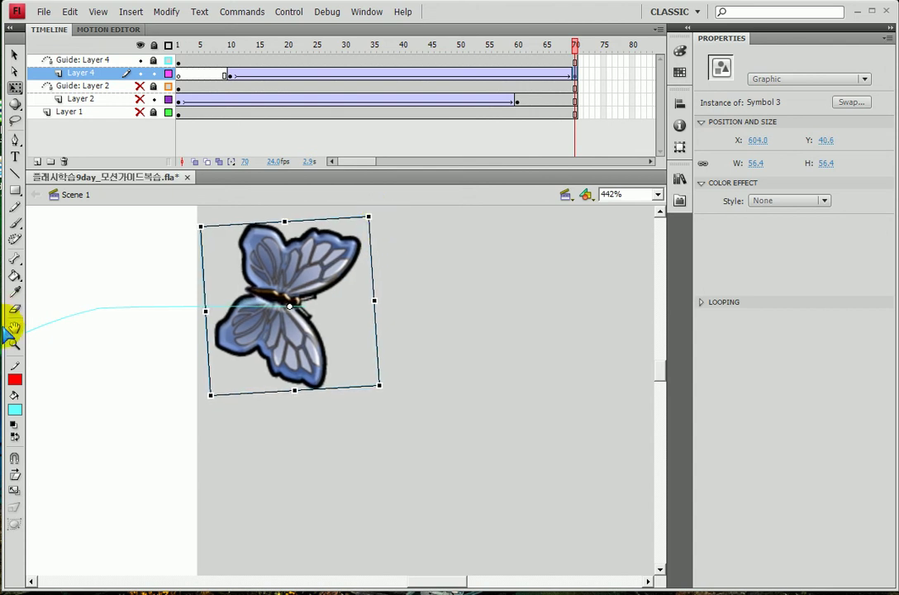
# Step: Scrub through Layer 4's tween to examine how the butterfly follows its guide and turns along the loops
pyautogui.doubleClick(14, 344)
pyautogui.moveTo(125, 393); pyautogui.dragTo(338, 292)
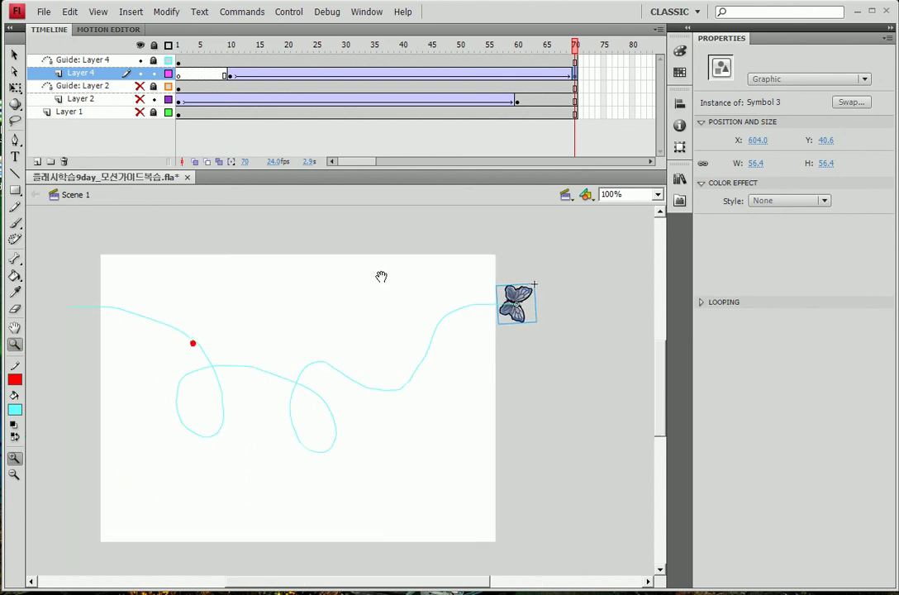
pyautogui.moveTo(304, 46); pyautogui.dragTo(375, 47)
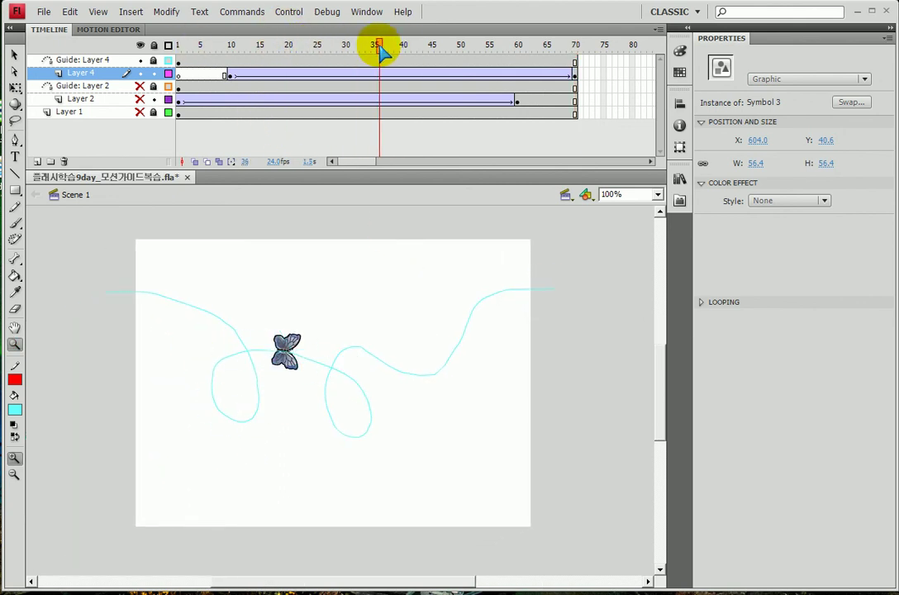
pyautogui.click(282, 73)
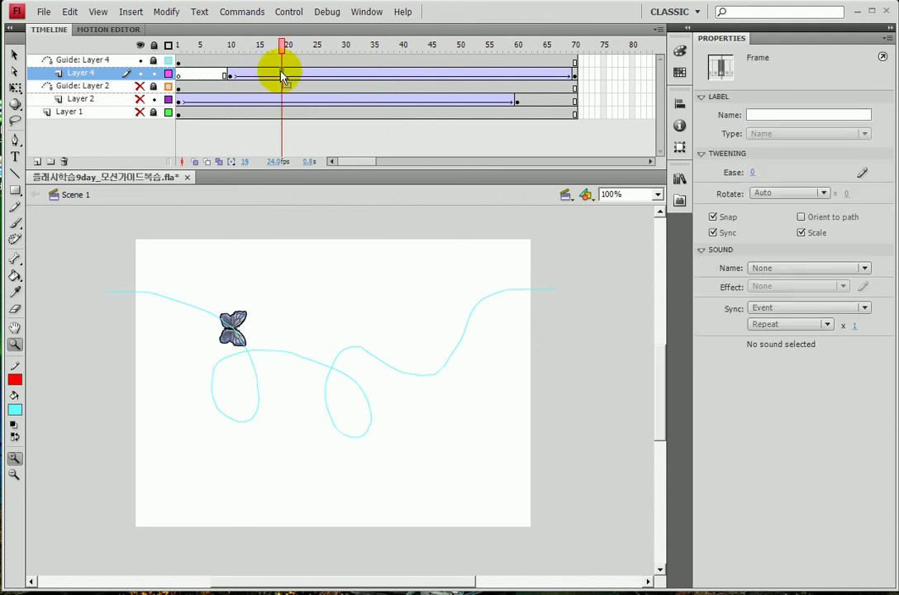
pyautogui.click(322, 48)
pyautogui.moveTo(327, 56); pyautogui.dragTo(306, 50)
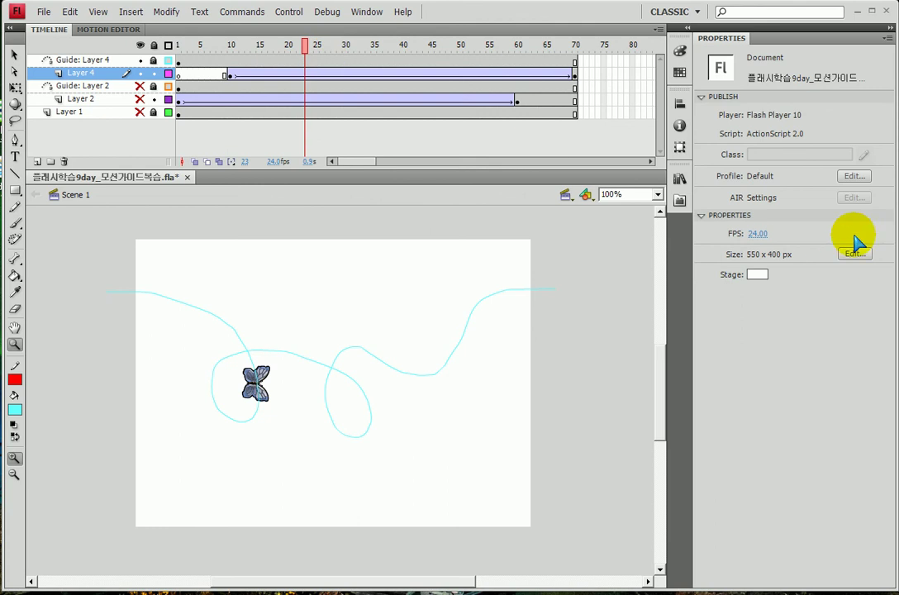
# Step: Enable Orient to path for Layer 4's classic tween, test the movie in an enlarged preview window, and close the preview
pyautogui.click(420, 74)
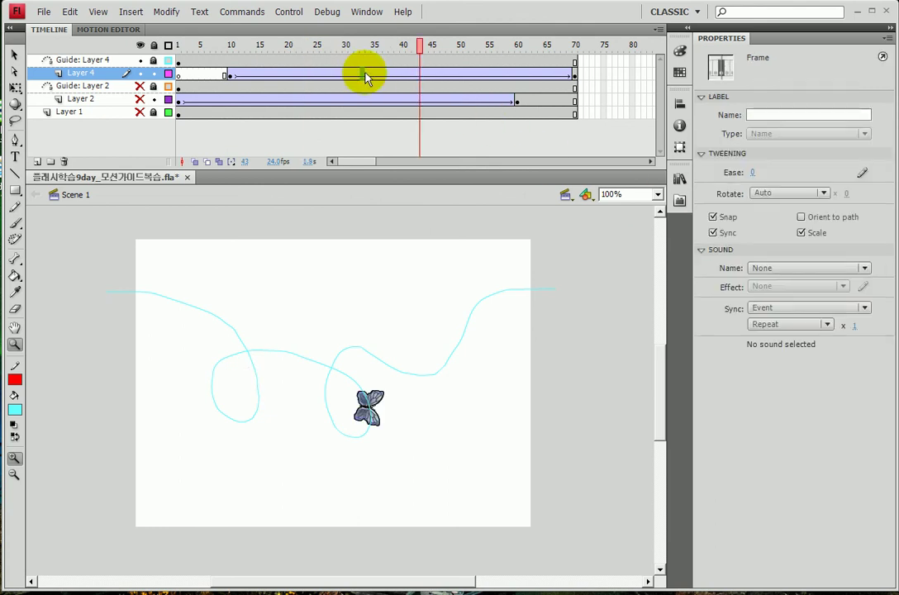
pyautogui.moveTo(377, 77); pyautogui.dragTo(315, 76)
pyautogui.click(322, 48)
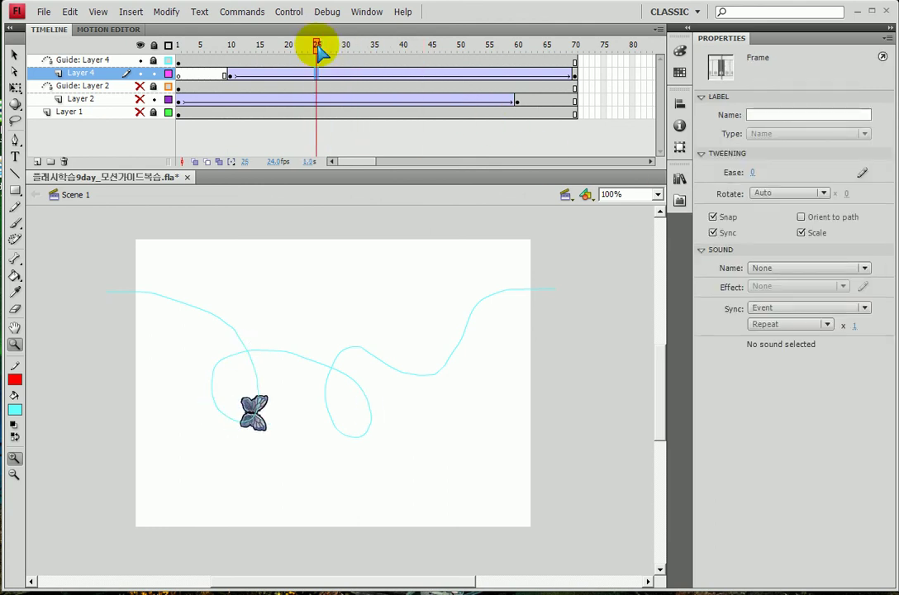
pyautogui.click(802, 218)
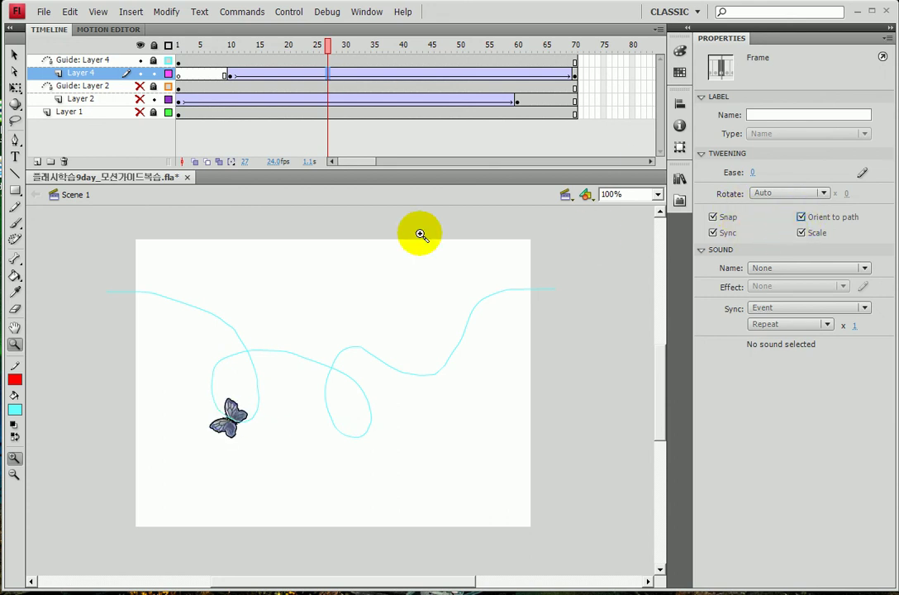
pyautogui.hotkey('ctrl', 'Return')
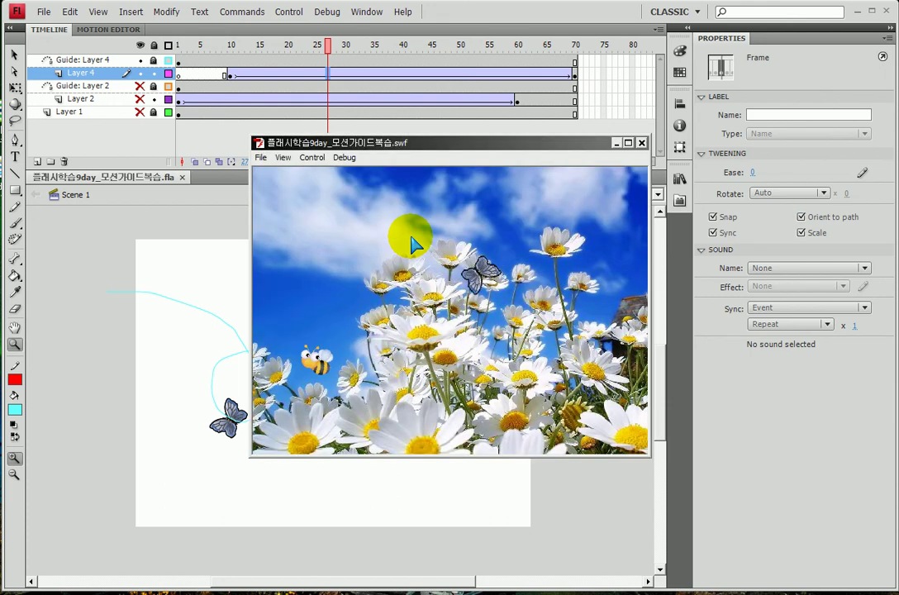
pyautogui.doubleClick(562, 145)
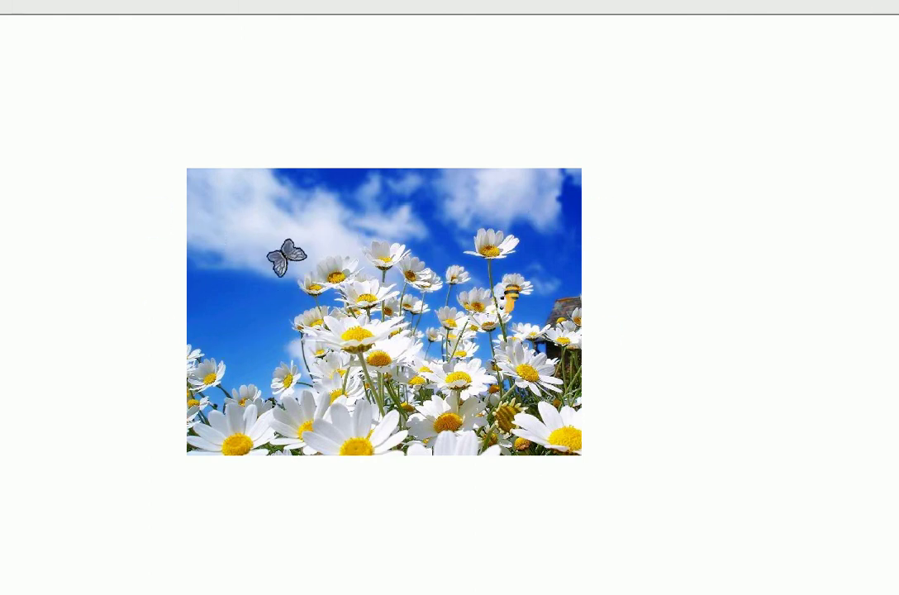
pyautogui.hotkey('ctrl', 'w')
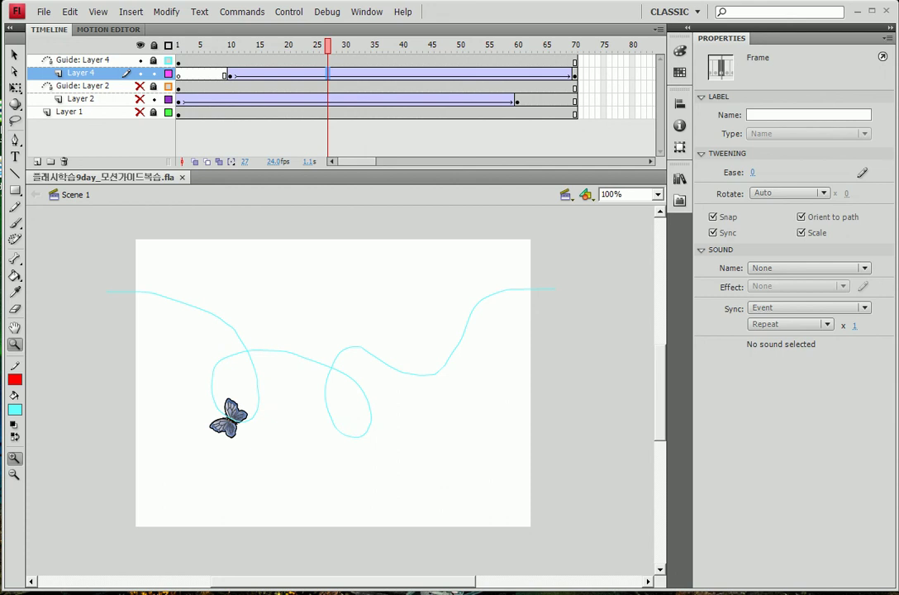